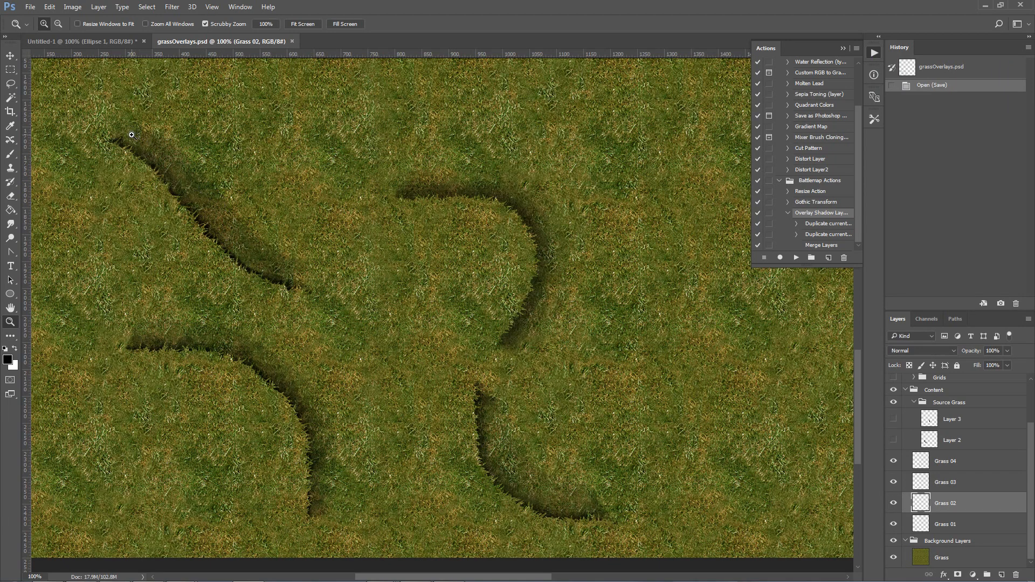
Move the Grass 04 curve upward, the lower-right curved grass edge right and slightly up, and the diagonal Grass 01 edge up and right
{"action": "left_click", "coordinate": [15, 61]}
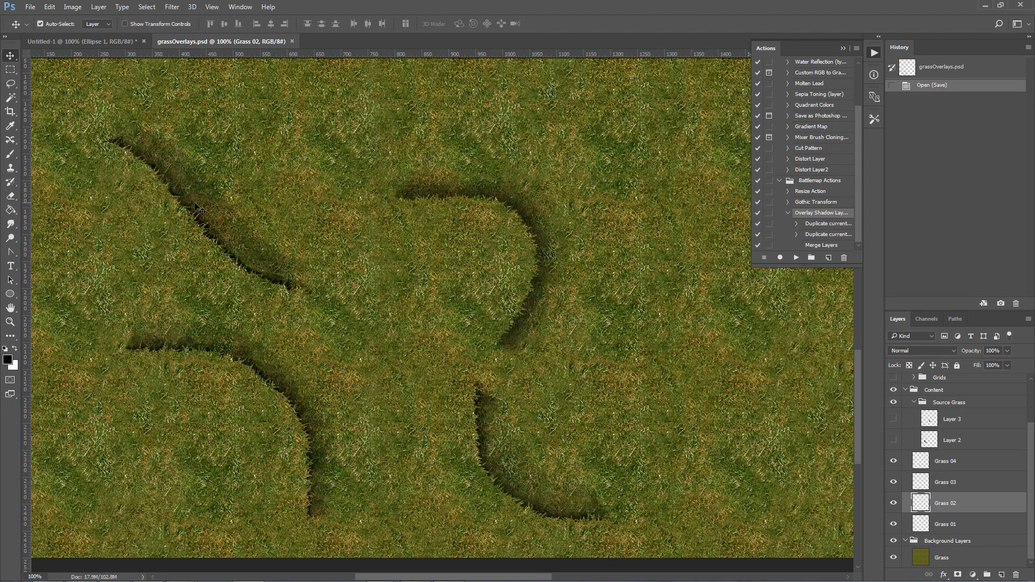
{"action": "left_click_drag", "start_coordinate": [532, 218], "coordinate": [537, 176]}
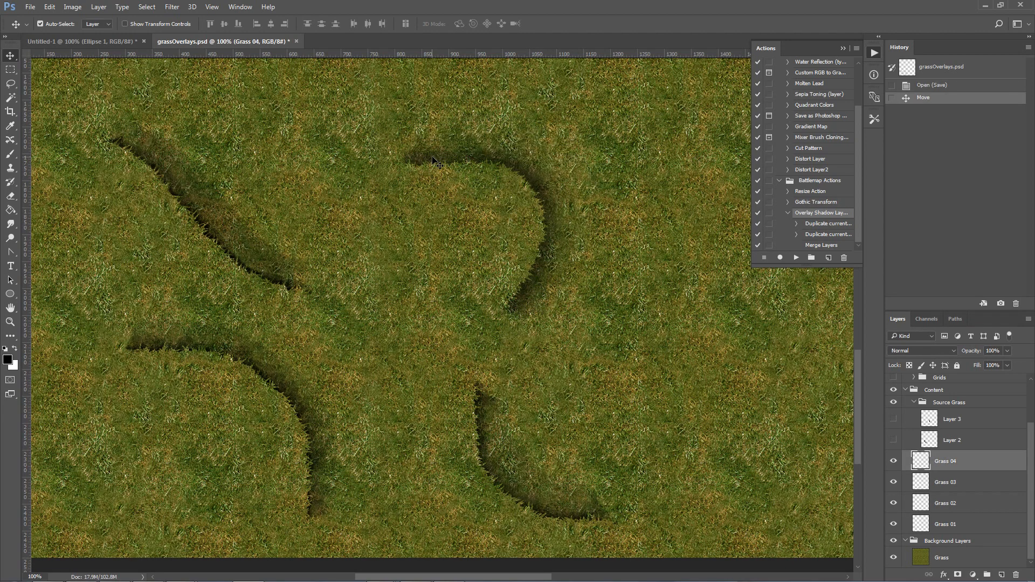
{"action": "left_click_drag", "start_coordinate": [482, 409], "coordinate": [519, 401]}
{"action": "left_click_drag", "start_coordinate": [272, 269], "coordinate": [279, 266]}
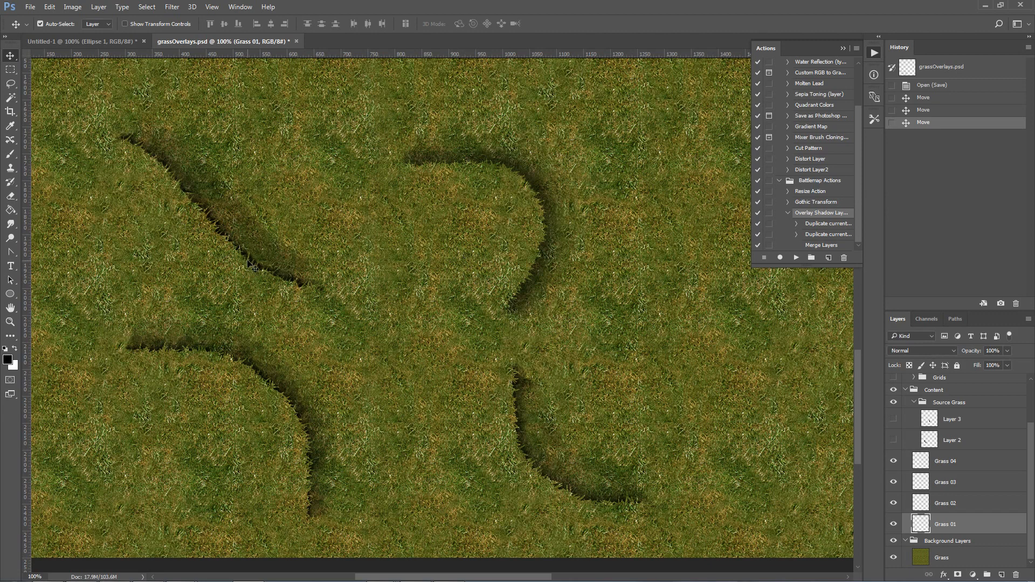
{"action": "mouse_move", "coordinate": [181, 179]}
{"action": "left_mouse_down"}
{"action": "mouse_move", "coordinate": [243, 179]}
{"action": "mouse_move", "coordinate": [187, 169]}
{"action": "left_mouse_up"}
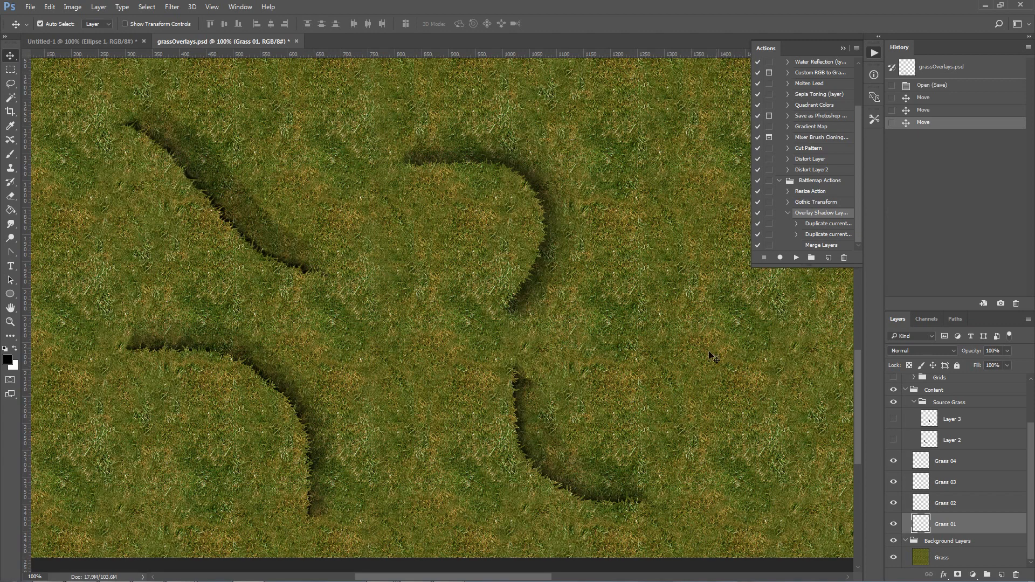
Switch to Chrome to view the tutorial "How to Create a Grass Action Text Effect in Adobe Photoshop" and its web address, and return to Photoshop
{"action": "mouse_move", "coordinate": [379, 571]}
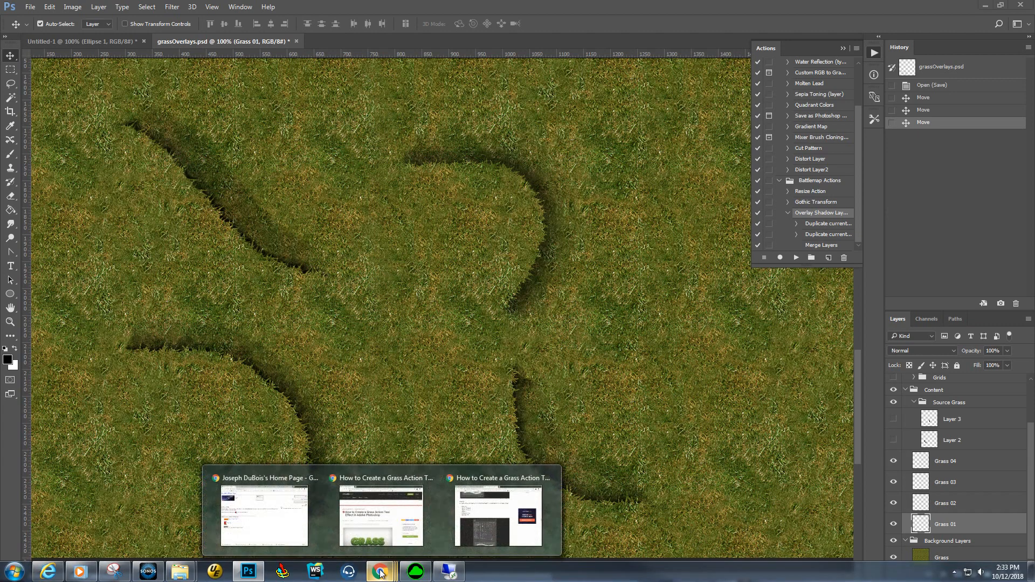
{"action": "left_click", "coordinate": [392, 525]}
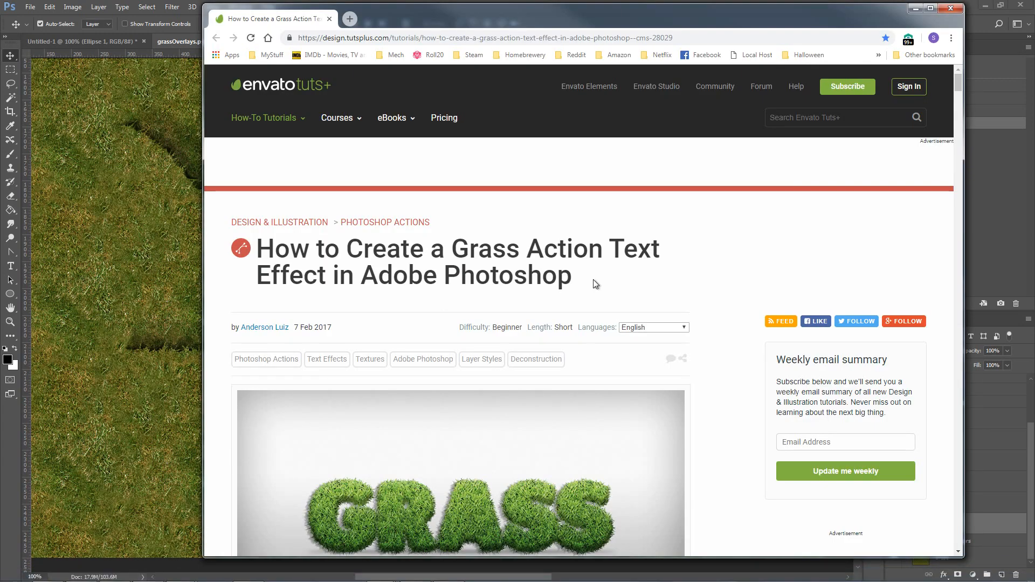
{"action": "left_click", "coordinate": [679, 40]}
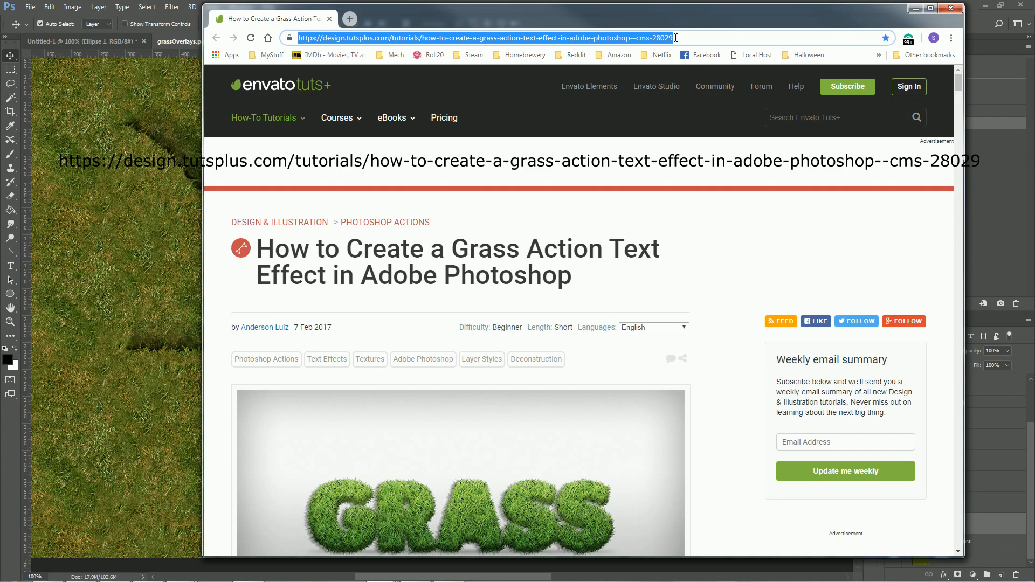
{"action": "left_click", "coordinate": [915, 8]}
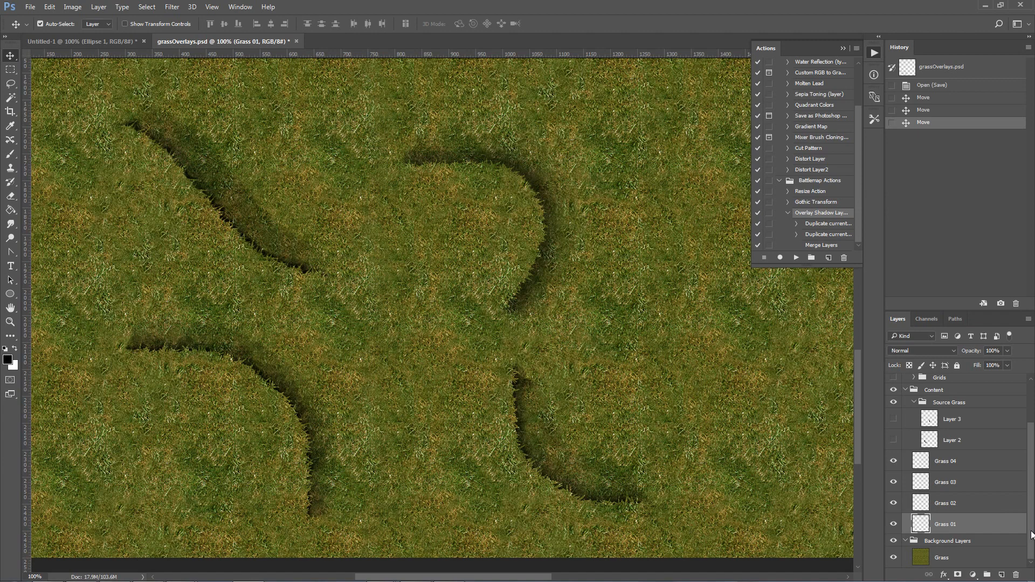
Hide the Grass background layer and add a new layer above Layer 3 in the Source Grass group
{"action": "left_click", "coordinate": [893, 558]}
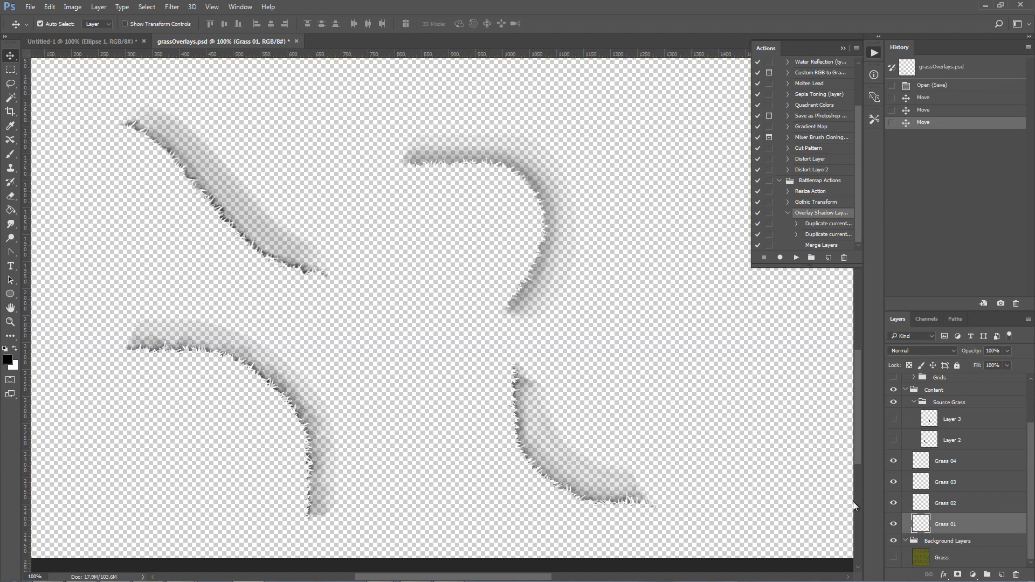
{"action": "scroll", "coordinate": [550, 393], "scroll_direction": "up", "scroll_amount": 5}
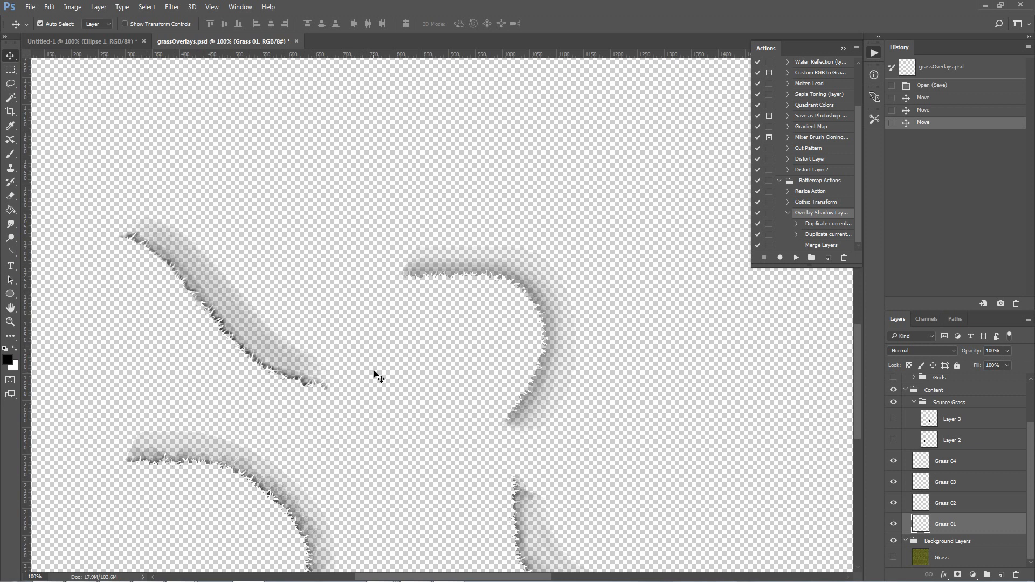
{"action": "scroll", "coordinate": [377, 375], "scroll_direction": "up", "scroll_amount": 10}
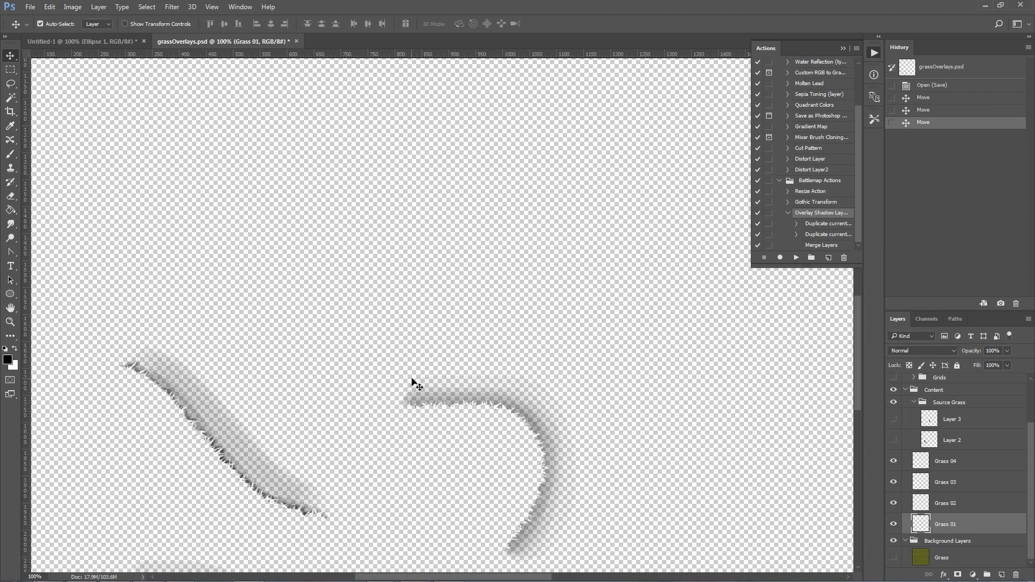
{"action": "left_click", "coordinate": [970, 464]}
{"action": "left_click", "coordinate": [956, 419]}
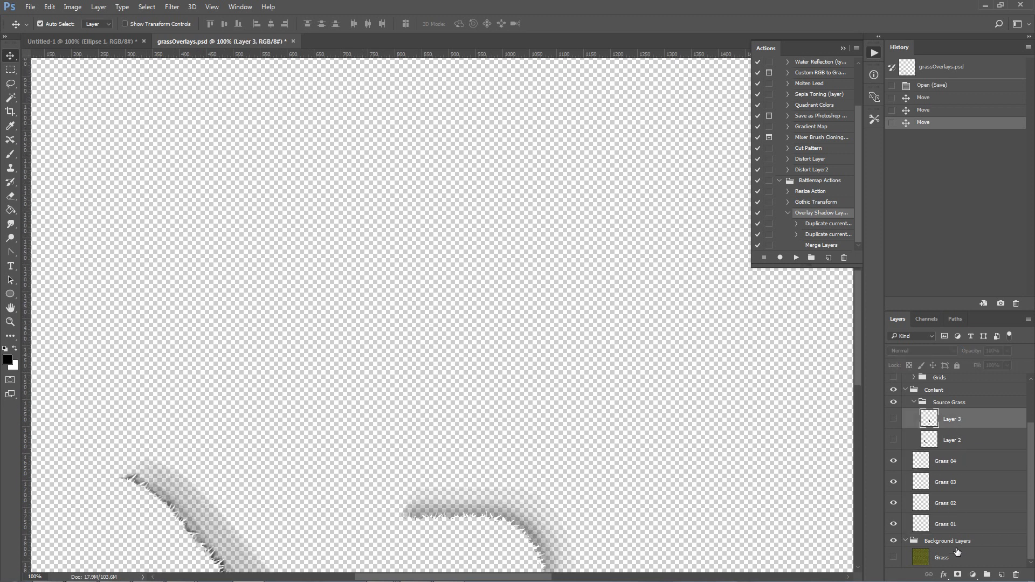
{"action": "left_click", "coordinate": [1002, 575]}
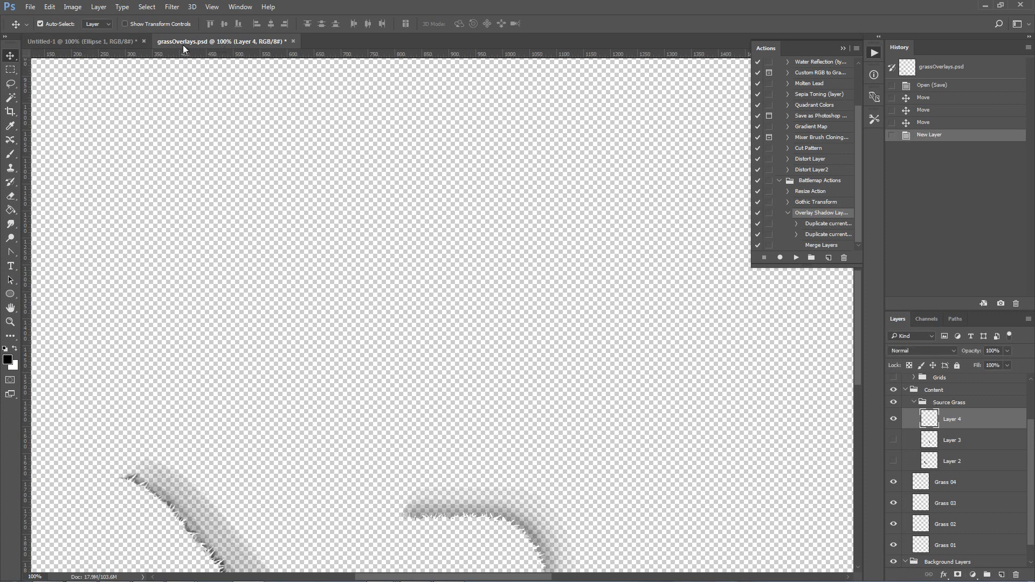
Choose the Brush tool with the last 27 px grass blade tip in the brush presets
{"action": "scroll", "coordinate": [408, 346], "scroll_direction": "up", "scroll_amount": 3}
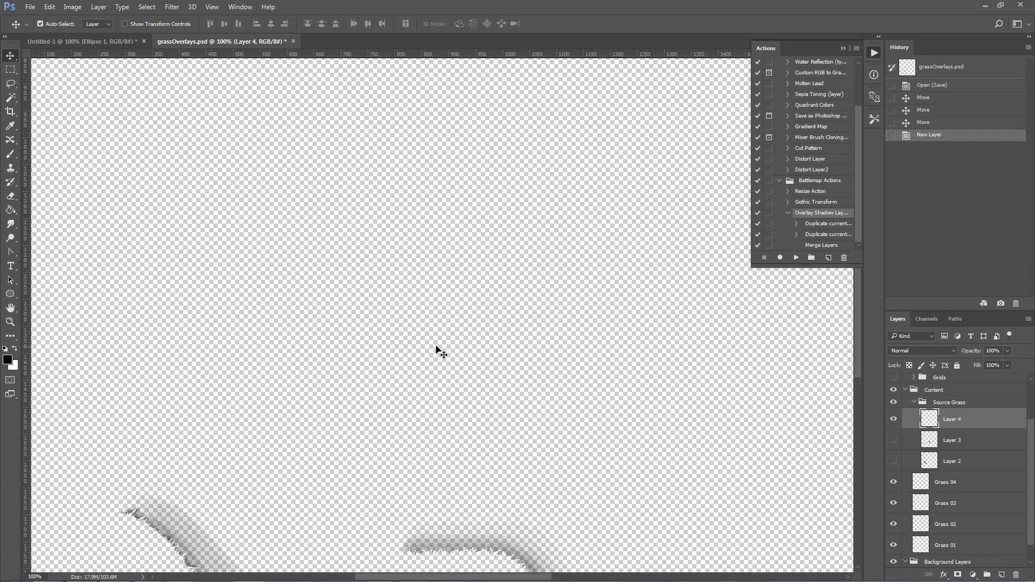
{"action": "left_click", "coordinate": [11, 154]}
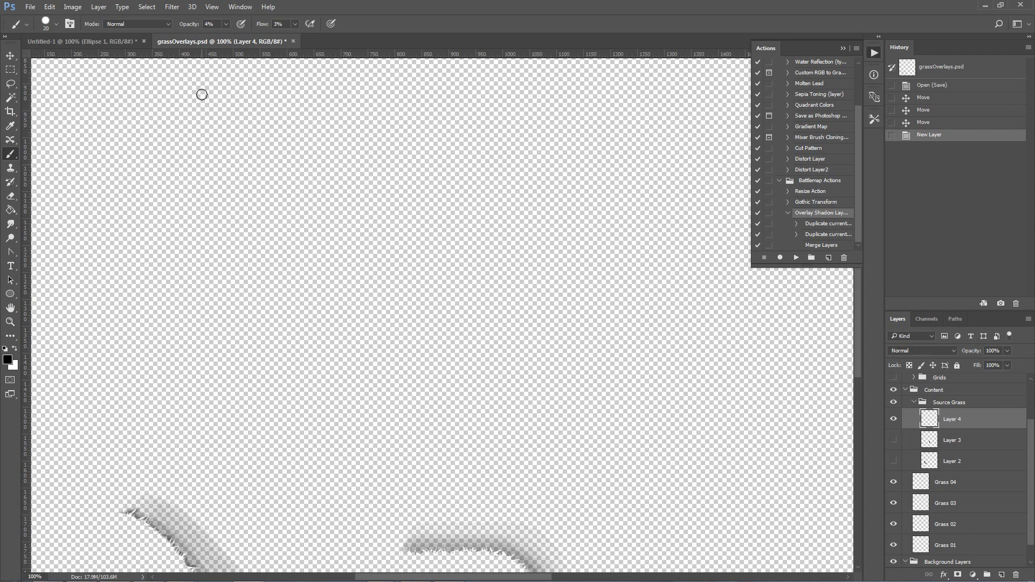
{"action": "scroll", "coordinate": [316, 161], "scroll_direction": "up", "scroll_amount": 3}
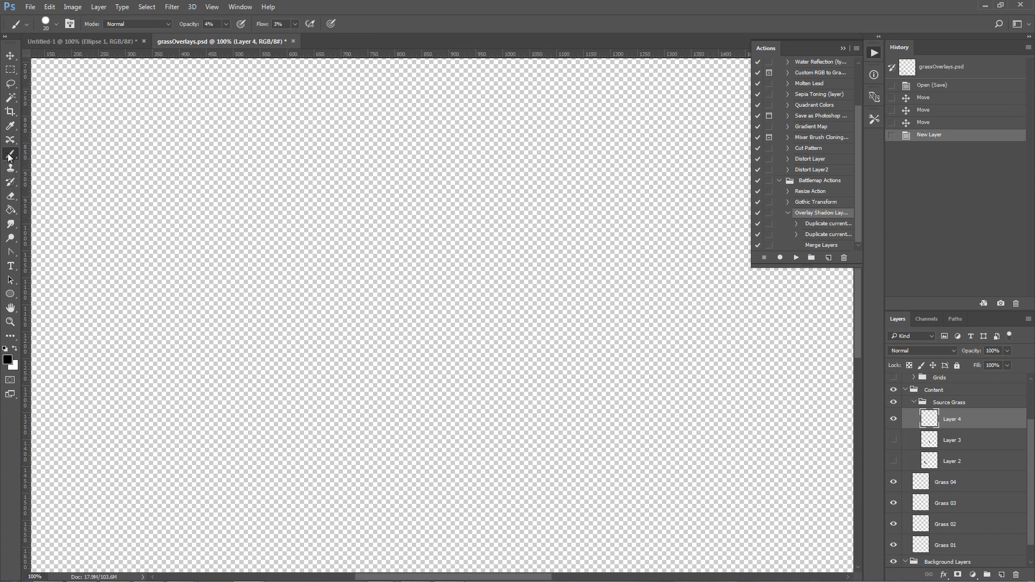
{"action": "left_click", "coordinate": [56, 24]}
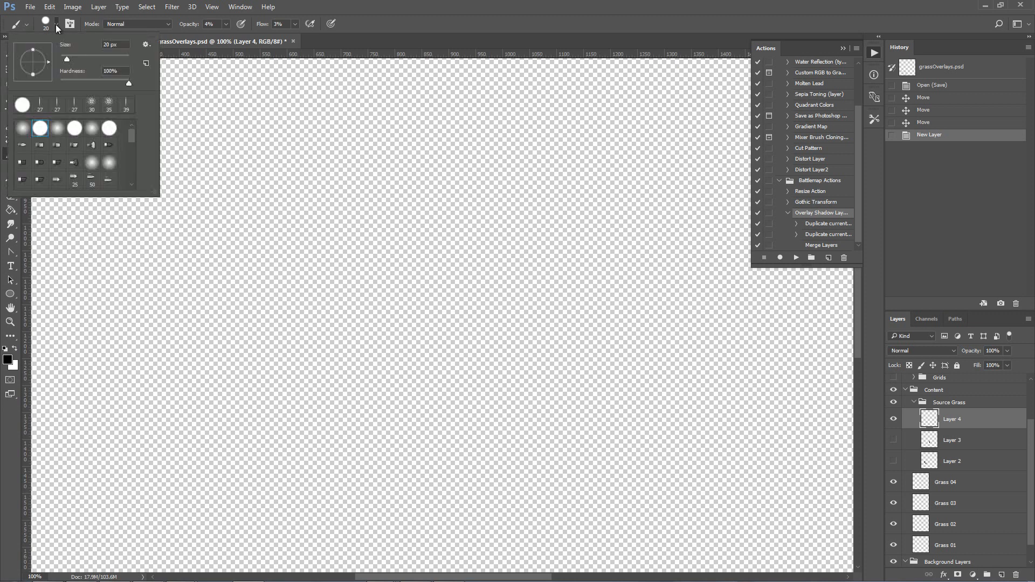
{"action": "left_click", "coordinate": [125, 106]}
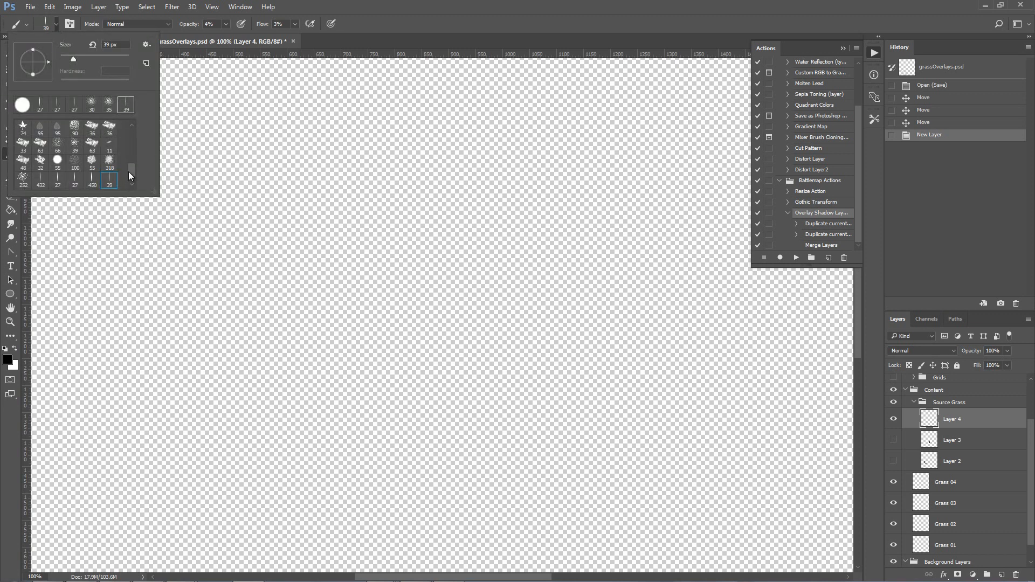
{"action": "scroll", "coordinate": [129, 175], "scroll_direction": "down", "scroll_amount": 1}
{"action": "left_click", "coordinate": [40, 181]}
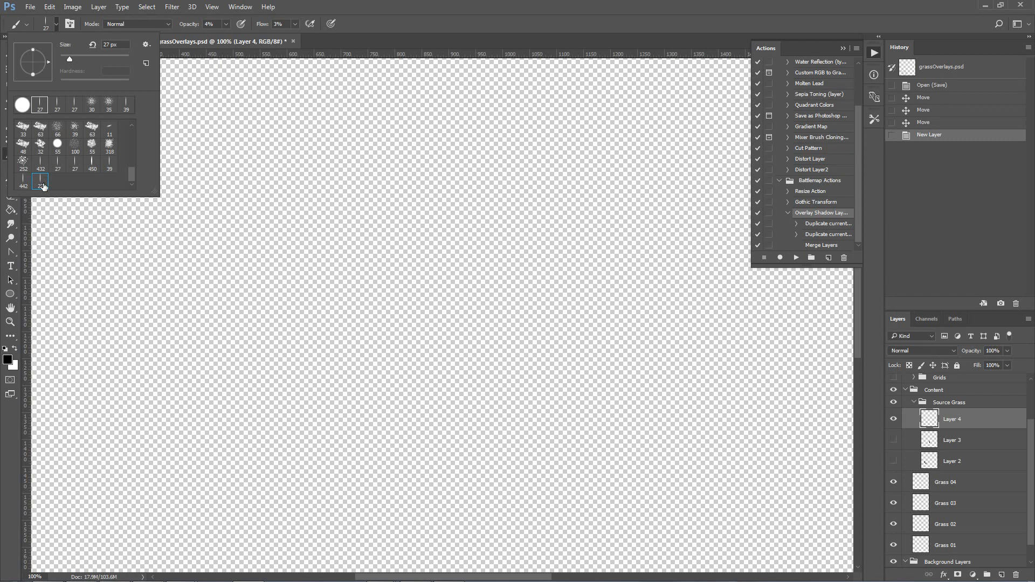
{"action": "double_click", "coordinate": [38, 183]}
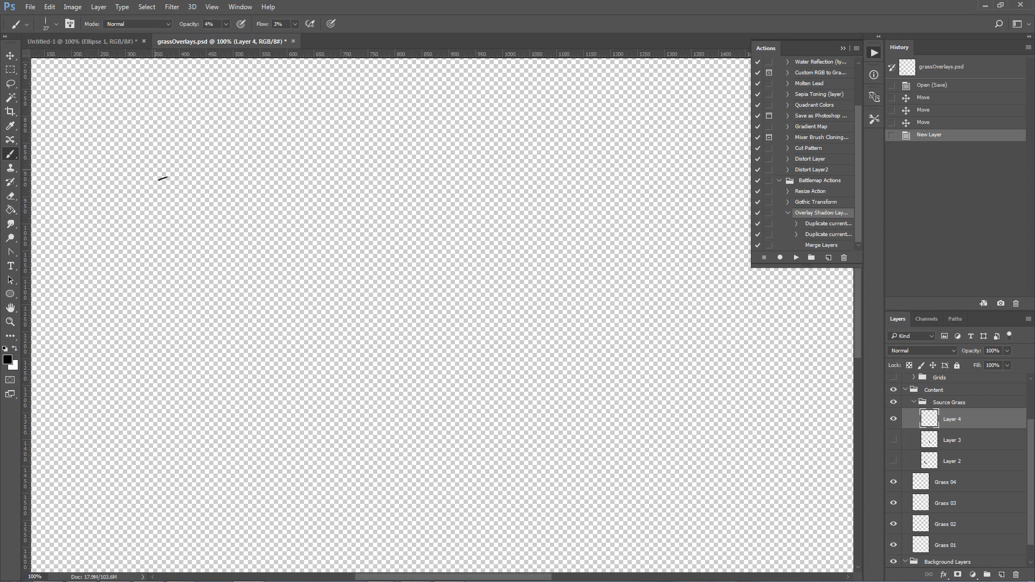
Try a dab with the grass brush, and set the brush's flow and opacity to 100%
{"action": "left_click", "coordinate": [235, 236]}
{"action": "left_click", "coordinate": [295, 24]}
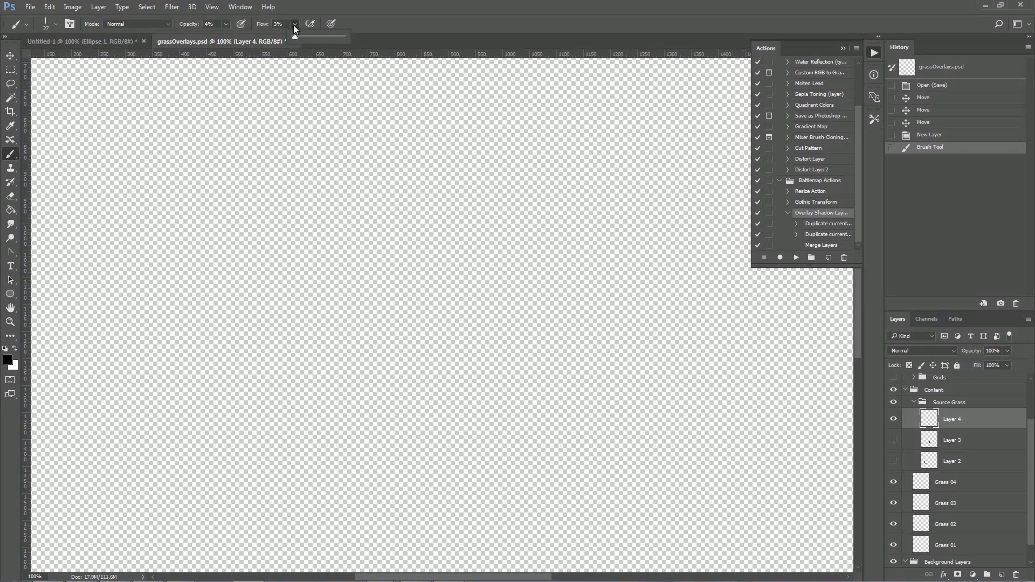
{"action": "left_click", "coordinate": [225, 23]}
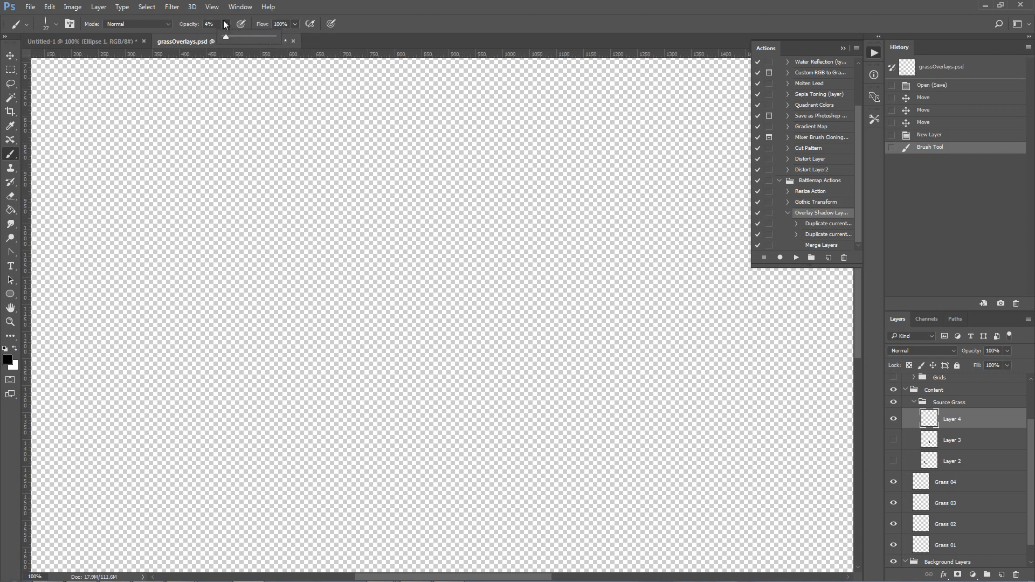
Paint a diagonal test stroke with the grass brush, and revert the document to the New Layer history state
{"action": "left_click_drag", "start_coordinate": [249, 134], "coordinate": [436, 282]}
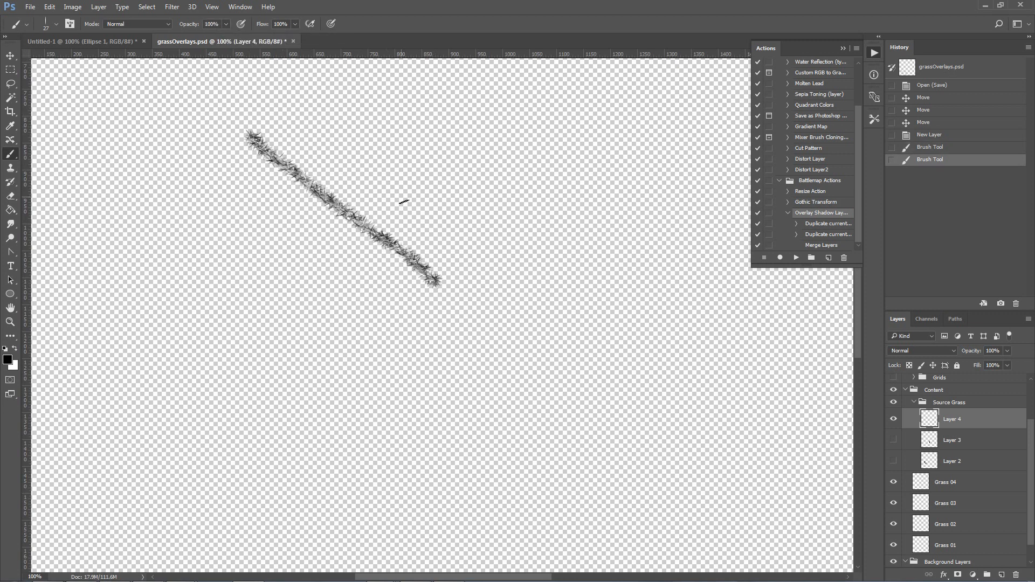
{"action": "key", "text": "ctrl+z"}
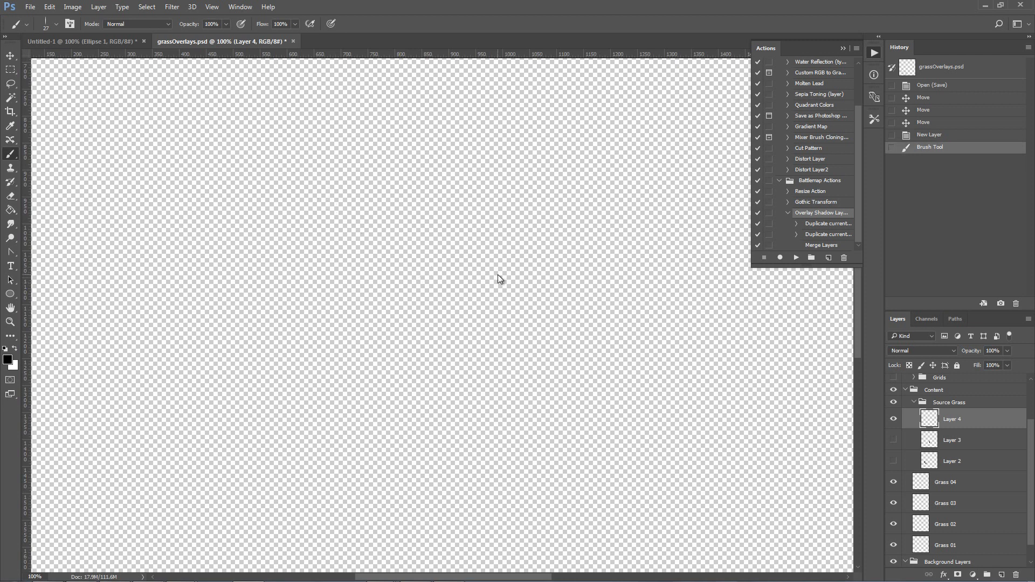
{"action": "left_click", "coordinate": [936, 136]}
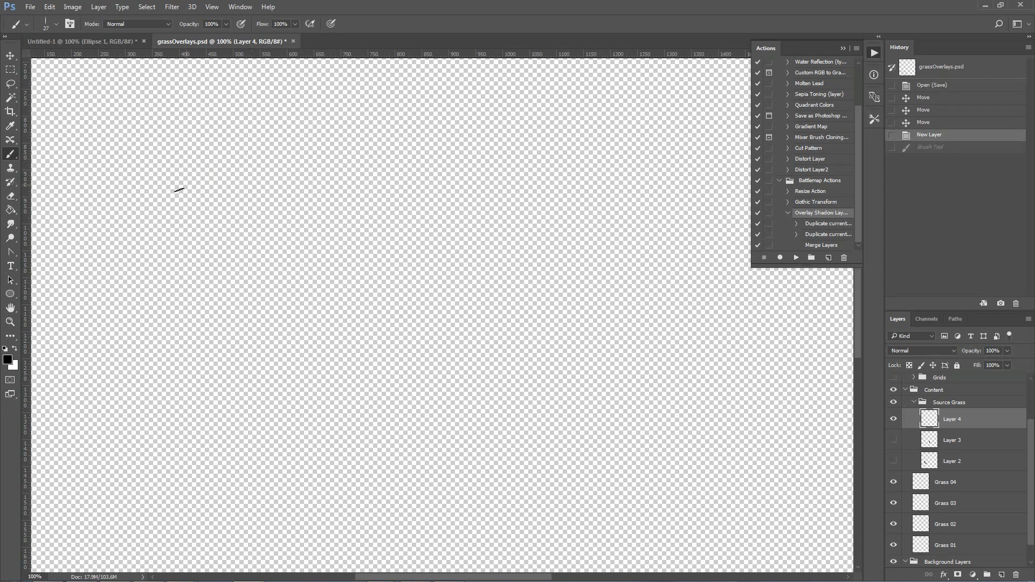
Paint a diagonal grass stroke on Layer 4 and show Layer 3 to compare it with the solid black stroke
{"action": "left_click", "coordinate": [10, 322]}
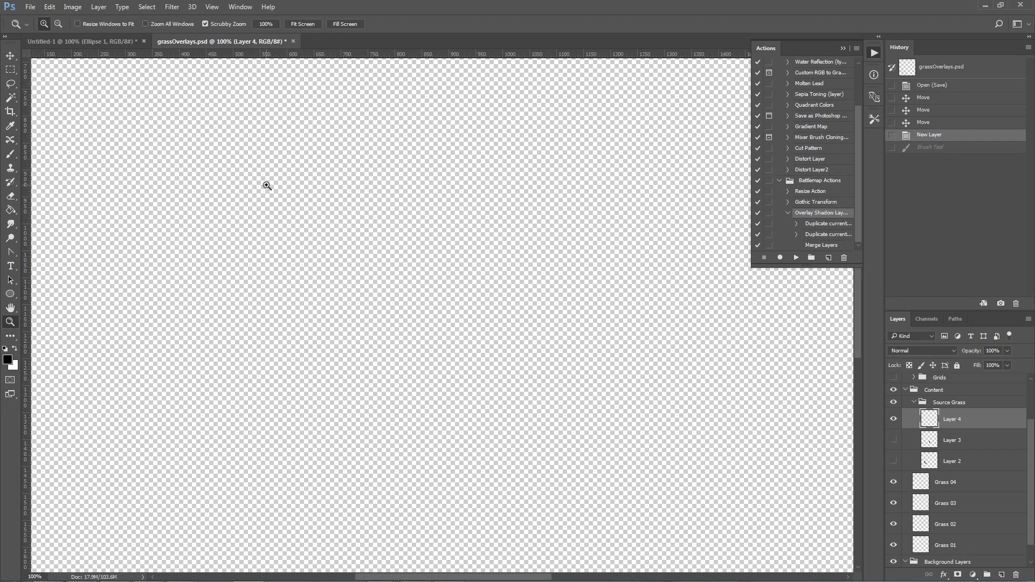
{"action": "left_click", "coordinate": [11, 155]}
{"action": "mouse_move", "coordinate": [237, 134]}
{"action": "left_mouse_down"}
{"action": "mouse_move", "coordinate": [416, 257]}
{"action": "mouse_move", "coordinate": [433, 285]}
{"action": "left_mouse_up"}
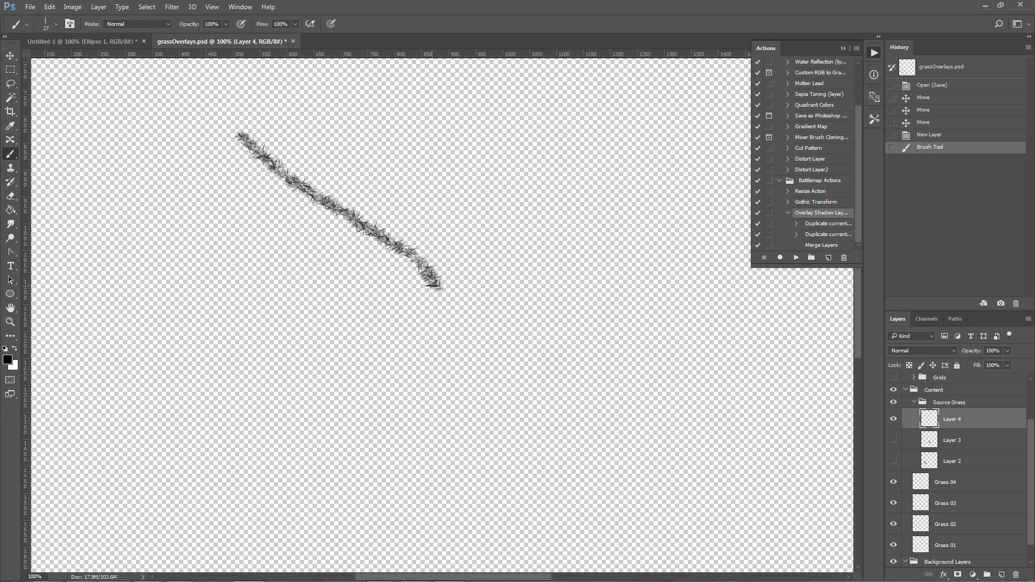
{"action": "left_click", "coordinate": [892, 441]}
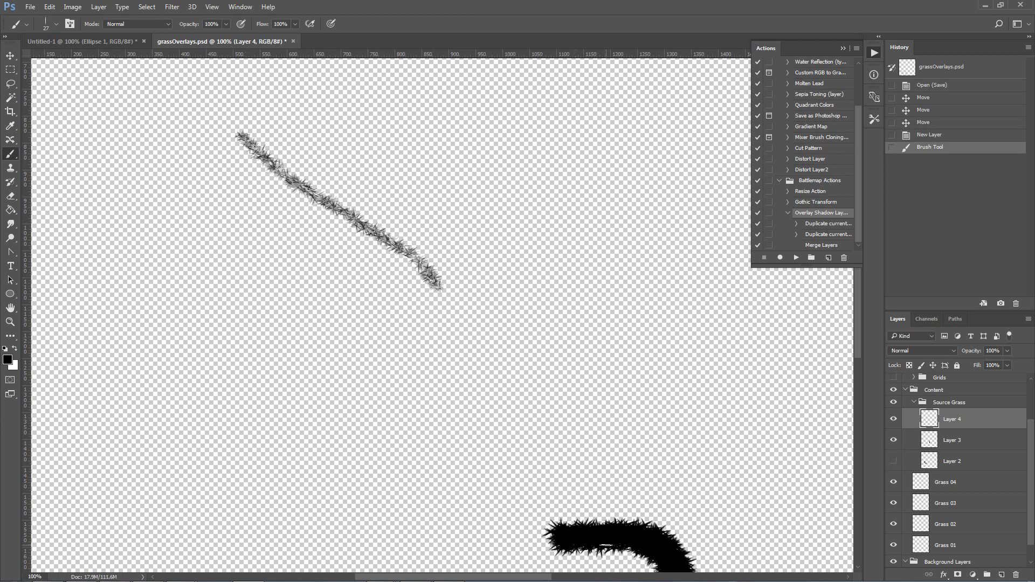
Turn off Color Dynamics in the grass brush's settings
{"action": "left_click", "coordinate": [238, 7]}
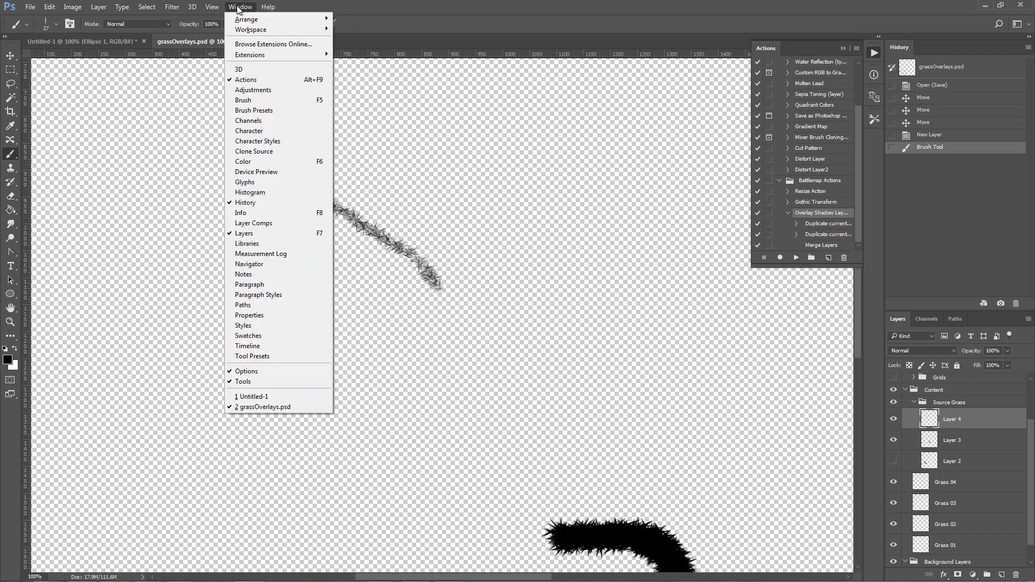
{"action": "left_click", "coordinate": [242, 100]}
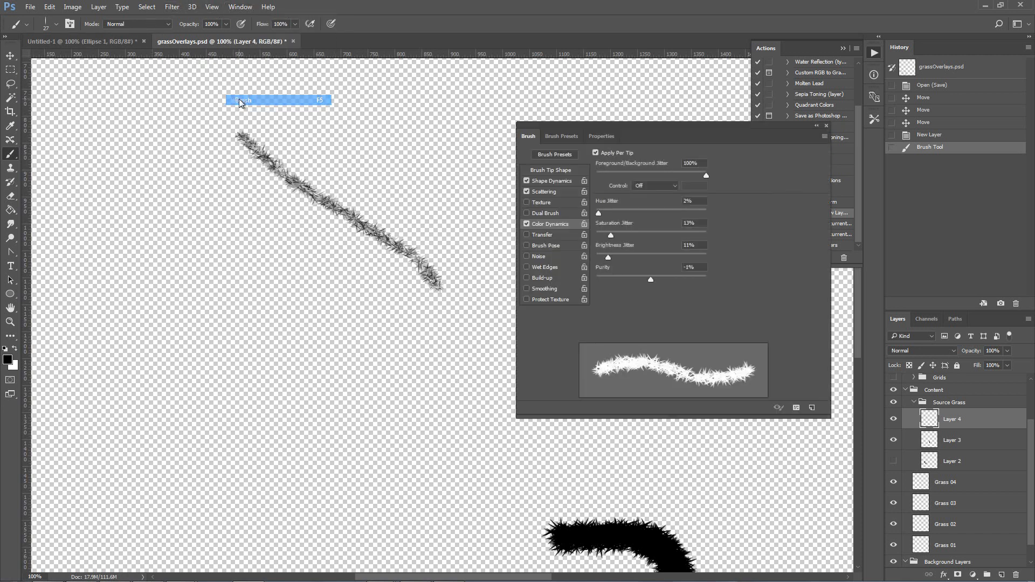
{"action": "left_click", "coordinate": [526, 223]}
Paint a second diagonal test stroke below the first one, and revert both strokes to the New Layer history state
{"action": "mouse_move", "coordinate": [193, 213]}
{"action": "left_mouse_down"}
{"action": "mouse_move", "coordinate": [347, 318]}
{"action": "mouse_move", "coordinate": [368, 347]}
{"action": "left_mouse_up"}
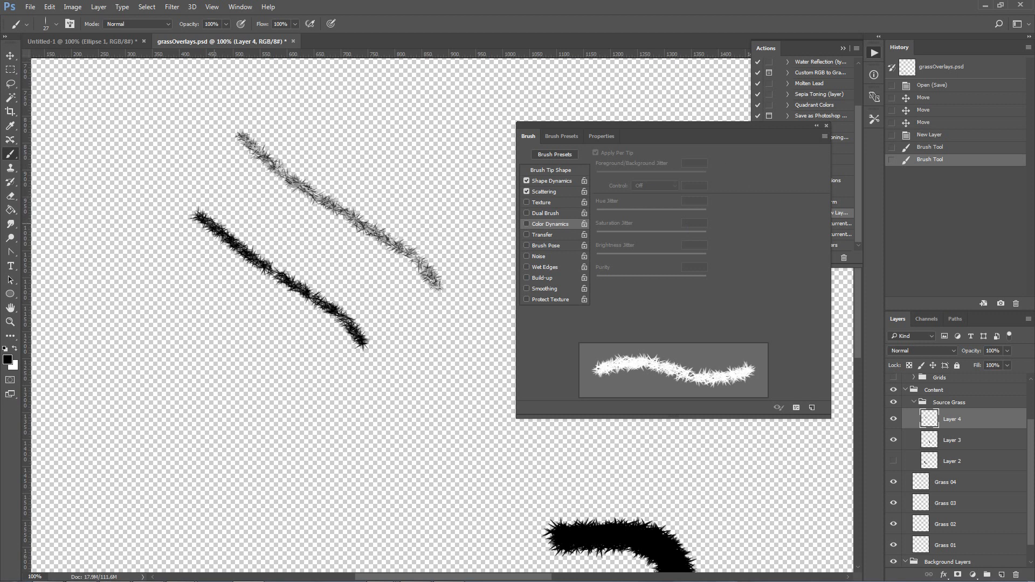
{"action": "left_click", "coordinate": [825, 124]}
{"action": "left_click", "coordinate": [942, 136]}
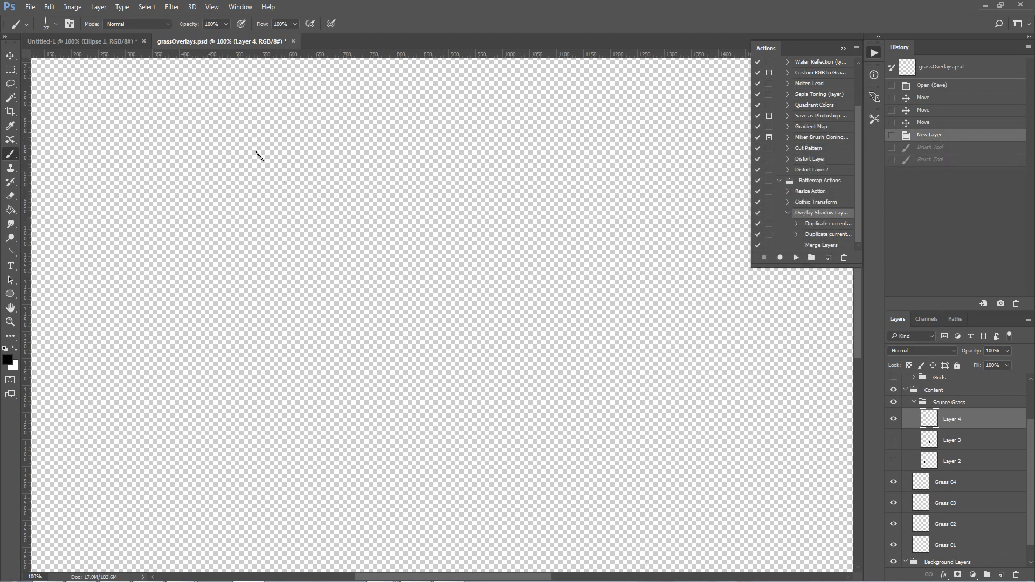
Paint a wavy black grass stroke across the upper part of Layer 4, going over it repeatedly to fill in its gaps
{"action": "mouse_move", "coordinate": [229, 128]}
{"action": "left_mouse_down"}
{"action": "mouse_move", "coordinate": [315, 193]}
{"action": "mouse_move", "coordinate": [481, 189]}
{"action": "mouse_move", "coordinate": [505, 210]}
{"action": "mouse_move", "coordinate": [450, 183]}
{"action": "mouse_move", "coordinate": [313, 197]}
{"action": "mouse_move", "coordinate": [229, 129]}
{"action": "mouse_move", "coordinate": [307, 193]}
{"action": "mouse_move", "coordinate": [348, 202]}
{"action": "mouse_move", "coordinate": [480, 194]}
{"action": "mouse_move", "coordinate": [504, 210]}
{"action": "mouse_move", "coordinate": [405, 194]}
{"action": "mouse_move", "coordinate": [452, 191]}
{"action": "mouse_move", "coordinate": [474, 195]}
{"action": "mouse_move", "coordinate": [373, 199]}
{"action": "left_mouse_up"}
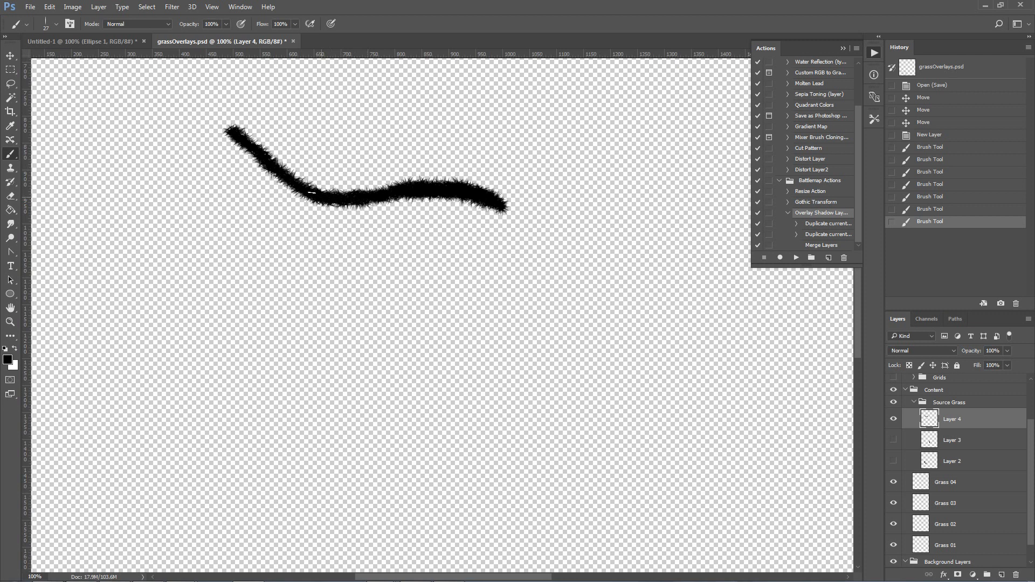
{"action": "mouse_move", "coordinate": [289, 182]}
{"action": "left_mouse_down"}
{"action": "mouse_move", "coordinate": [231, 127]}
{"action": "mouse_move", "coordinate": [254, 153]}
{"action": "left_mouse_up"}
{"action": "left_click", "coordinate": [8, 322]}
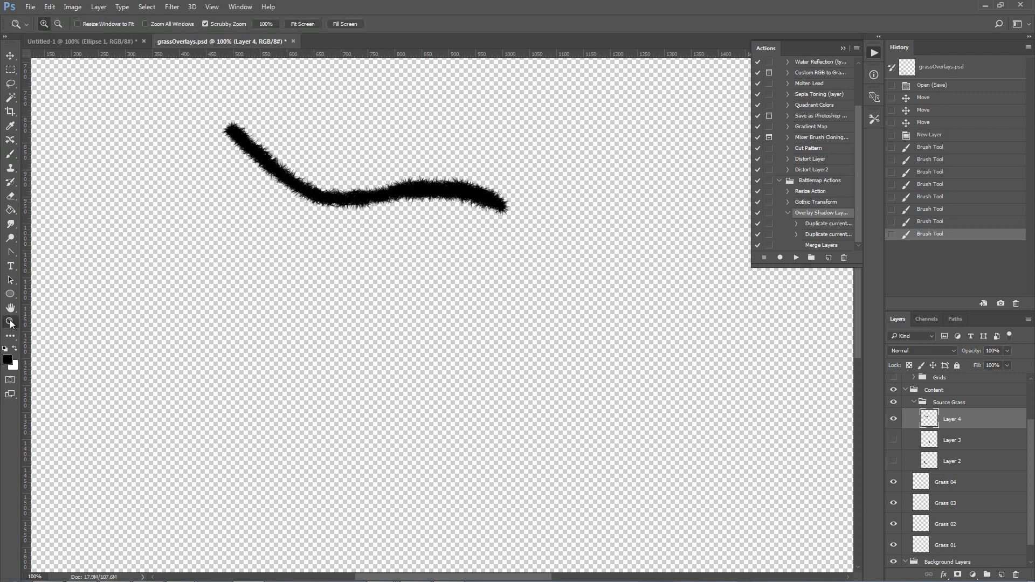
{"action": "mouse_move", "coordinate": [269, 207]}
{"action": "left_mouse_down"}
{"action": "mouse_move", "coordinate": [337, 158]}
{"action": "mouse_move", "coordinate": [325, 162]}
{"action": "left_mouse_up"}
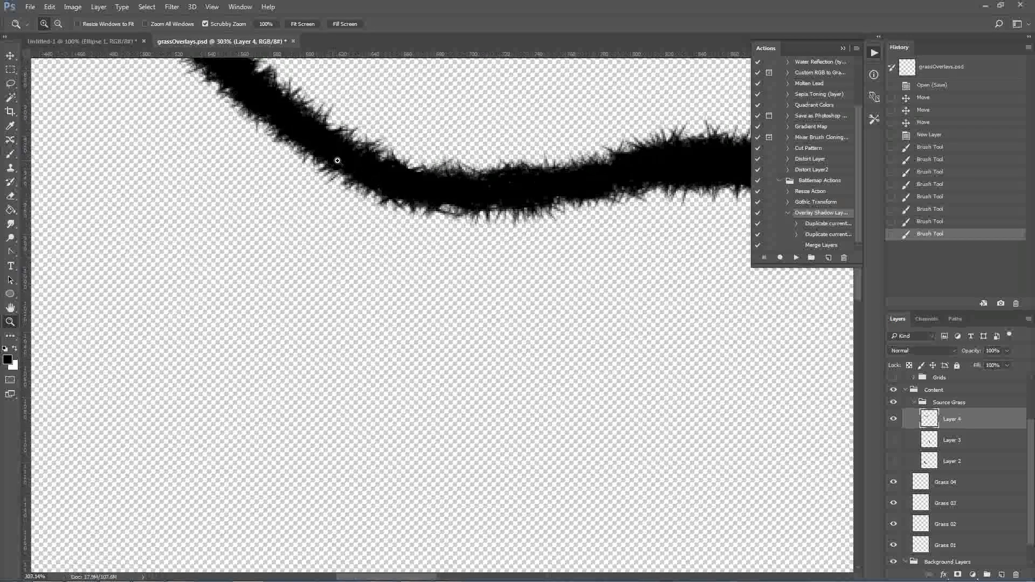
Add a new empty layer above Layer 4 in the Source Grass group
{"action": "scroll", "coordinate": [502, 157], "scroll_direction": "up", "scroll_amount": 6}
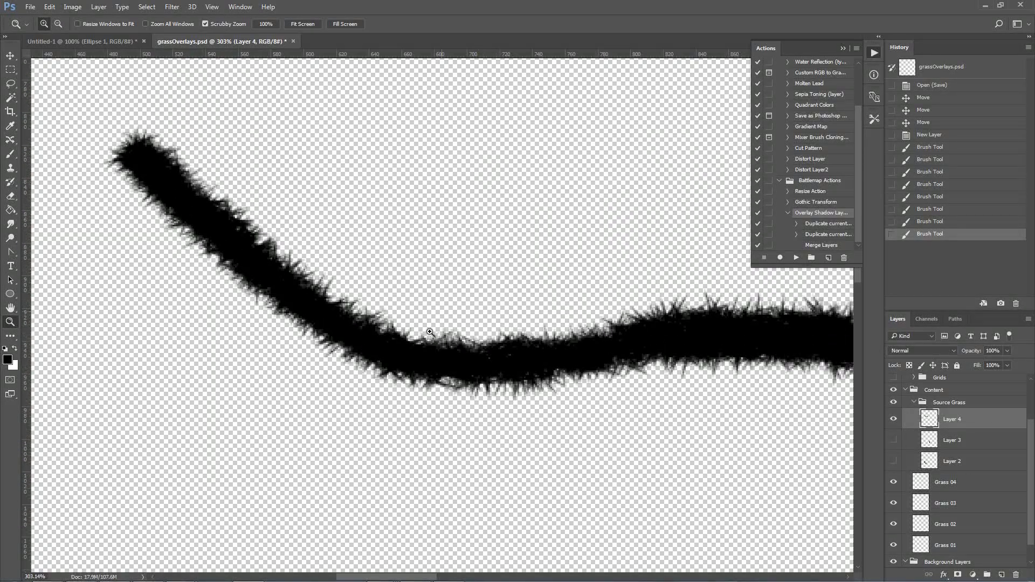
{"action": "left_click", "coordinate": [531, 326], "text": "alt"}
{"action": "left_click_drag", "start_coordinate": [397, 575], "coordinate": [429, 578]}
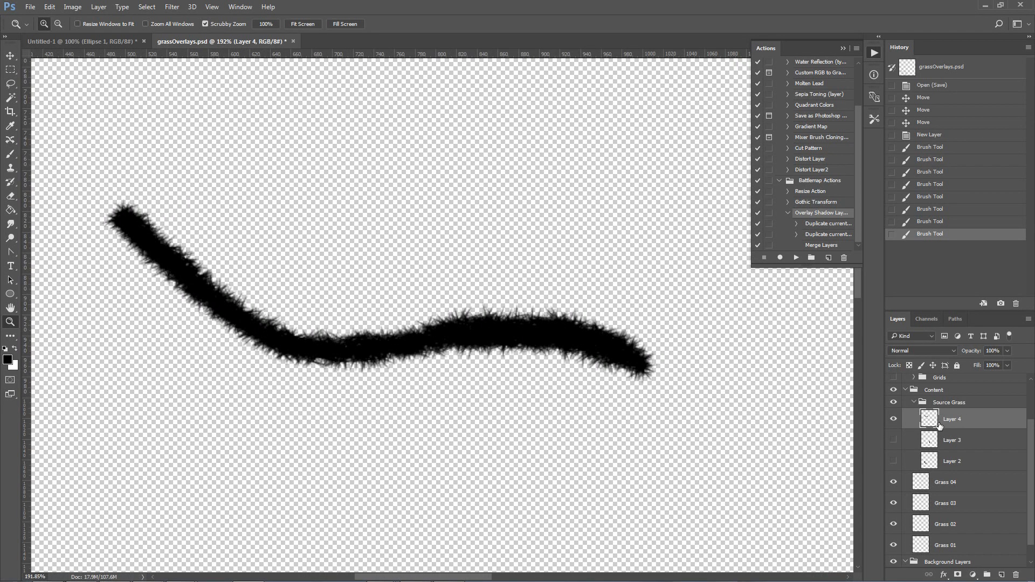
{"action": "left_click", "coordinate": [1003, 575]}
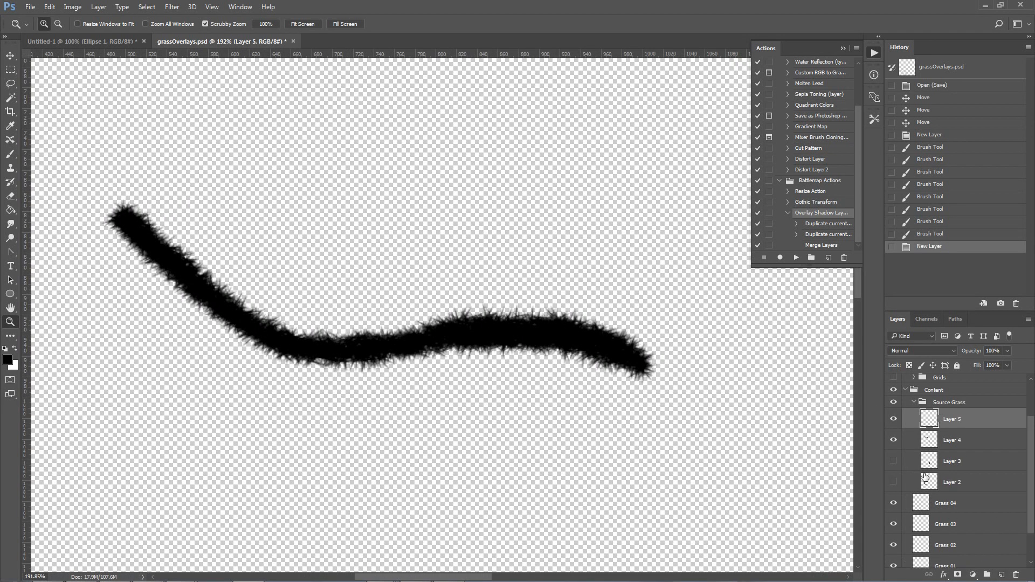
Load the outline of Layer 4's grass stroke as a selection and invert it, keeping Layer 5 active
{"action": "left_click", "coordinate": [928, 442], "text": "ctrl"}
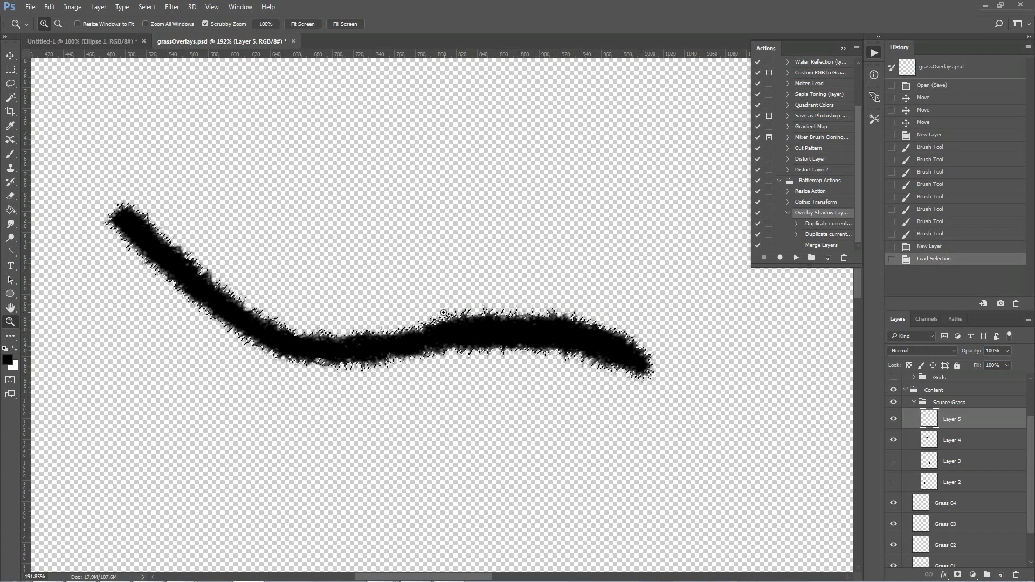
{"action": "left_click", "coordinate": [172, 7]}
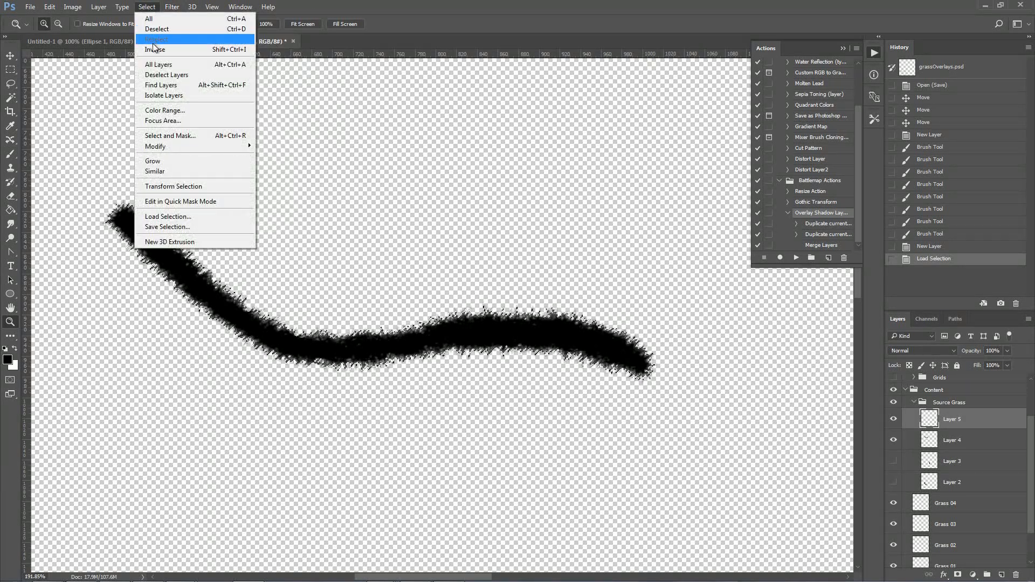
{"action": "left_click", "coordinate": [156, 49]}
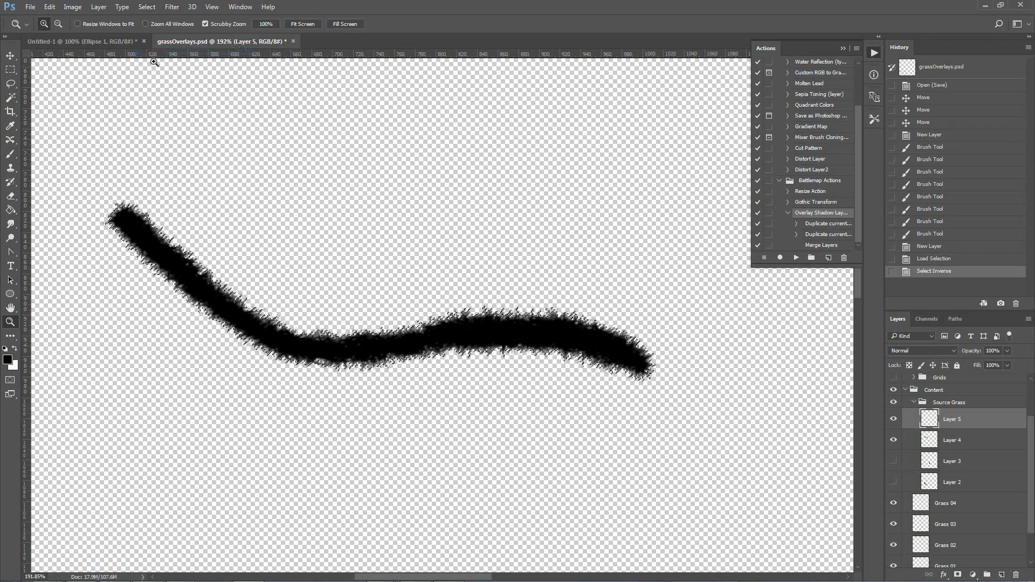
Choose a hard round brush for the Brush tool and reduce its size to 10 px
{"action": "left_click", "coordinate": [10, 155]}
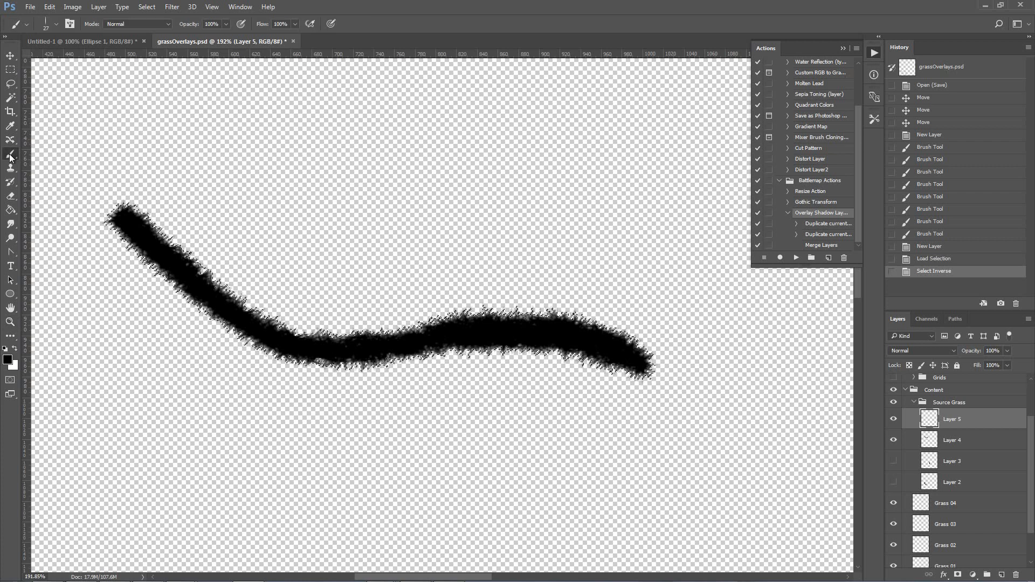
{"action": "left_click", "coordinate": [56, 23]}
{"action": "left_click", "coordinate": [60, 106]}
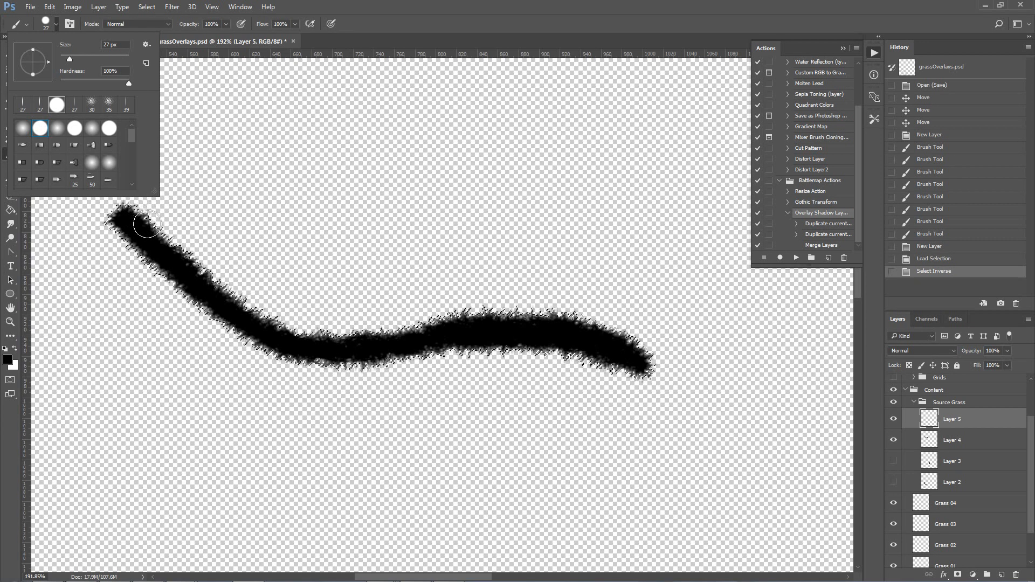
{"action": "double_click", "coordinate": [41, 128]}
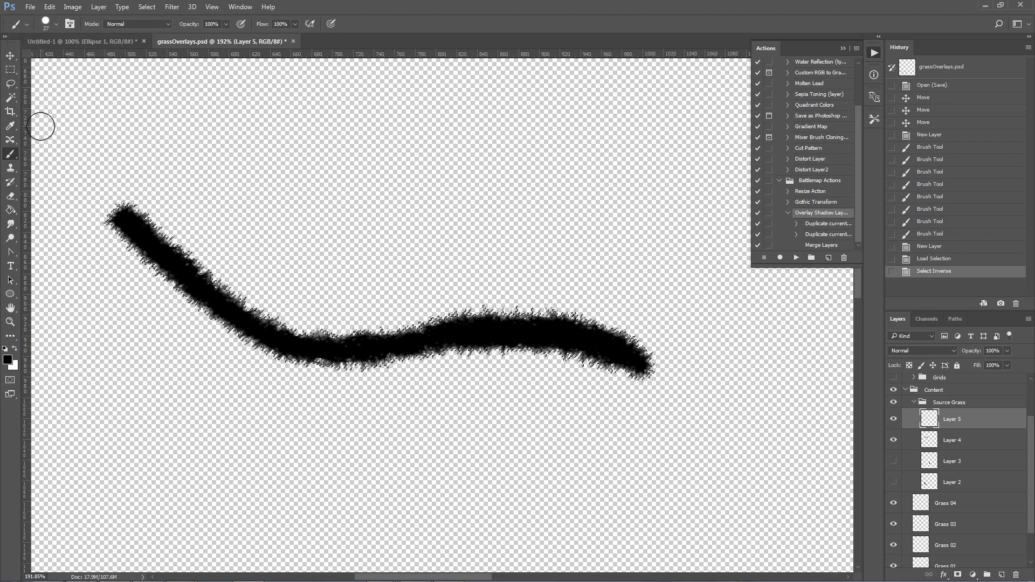
{"action": "key", "text": "bracketleft"}
Set the brush opacity to 4% and the flow to 3%
{"action": "left_click", "coordinate": [214, 25]}
{"action": "type", "text": "4"}
{"action": "left_click", "coordinate": [288, 24]}
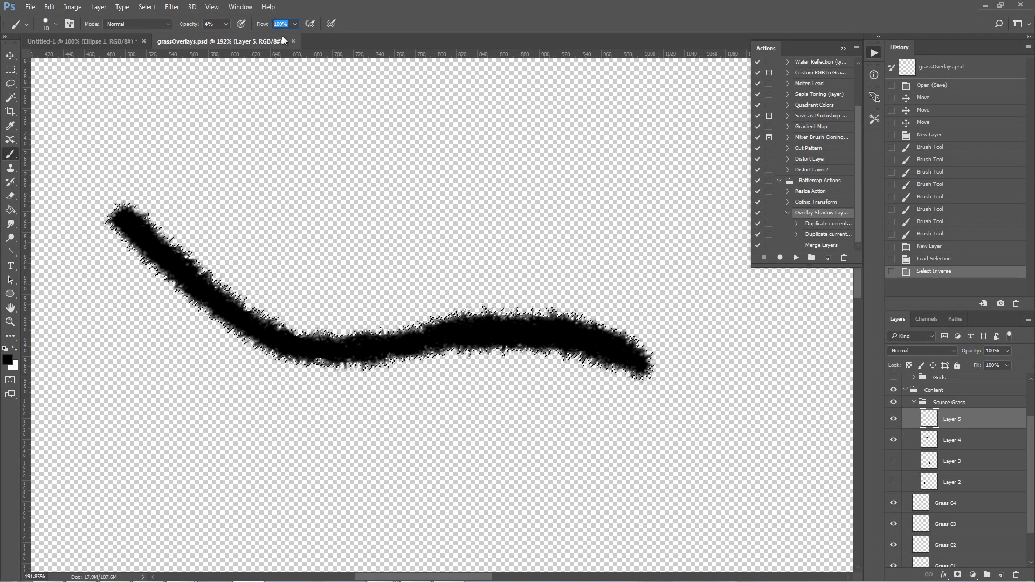
{"action": "type", "text": "3"}
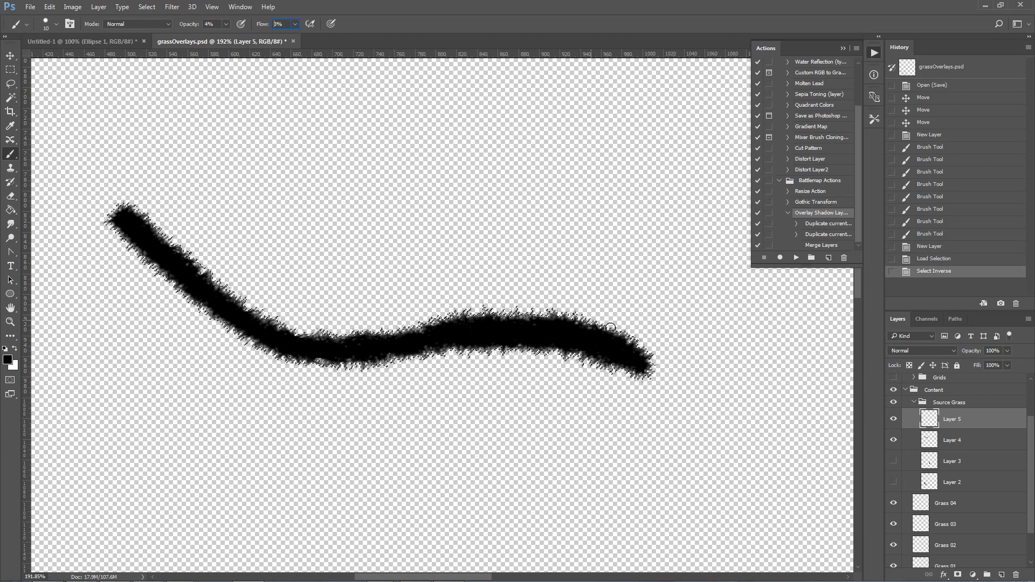
Paint faint black shading on Layer 5 along the whole upper edge of the grass stroke, enlarging the brush to 70 px
{"action": "mouse_move", "coordinate": [644, 346]}
{"action": "left_mouse_down"}
{"action": "mouse_move", "coordinate": [641, 355]}
{"action": "mouse_move", "coordinate": [622, 338]}
{"action": "left_mouse_up"}
{"action": "left_click_drag", "start_coordinate": [617, 334], "coordinate": [596, 326]}
{"action": "left_click_drag", "start_coordinate": [590, 324], "coordinate": [570, 318]}
{"action": "left_click_drag", "start_coordinate": [565, 317], "coordinate": [543, 315]}
{"action": "left_click_drag", "start_coordinate": [536, 315], "coordinate": [512, 314]}
{"action": "left_click_drag", "start_coordinate": [506, 314], "coordinate": [484, 315]}
{"action": "left_click_drag", "start_coordinate": [479, 316], "coordinate": [457, 319]}
{"action": "left_click_drag", "start_coordinate": [451, 320], "coordinate": [431, 326]}
{"action": "left_click_drag", "start_coordinate": [425, 327], "coordinate": [402, 332]}
{"action": "left_click_drag", "start_coordinate": [395, 333], "coordinate": [373, 336]}
{"action": "left_click_drag", "start_coordinate": [368, 336], "coordinate": [343, 338]}
{"action": "left_click_drag", "start_coordinate": [336, 337], "coordinate": [310, 335]}
{"action": "left_click_drag", "start_coordinate": [304, 334], "coordinate": [249, 306]}
{"action": "left_click_drag", "start_coordinate": [243, 301], "coordinate": [222, 284]}
{"action": "left_click_drag", "start_coordinate": [216, 279], "coordinate": [191, 265]}
{"action": "left_click_drag", "start_coordinate": [184, 261], "coordinate": [159, 235]}
{"action": "left_click_drag", "start_coordinate": [153, 229], "coordinate": [145, 220]}
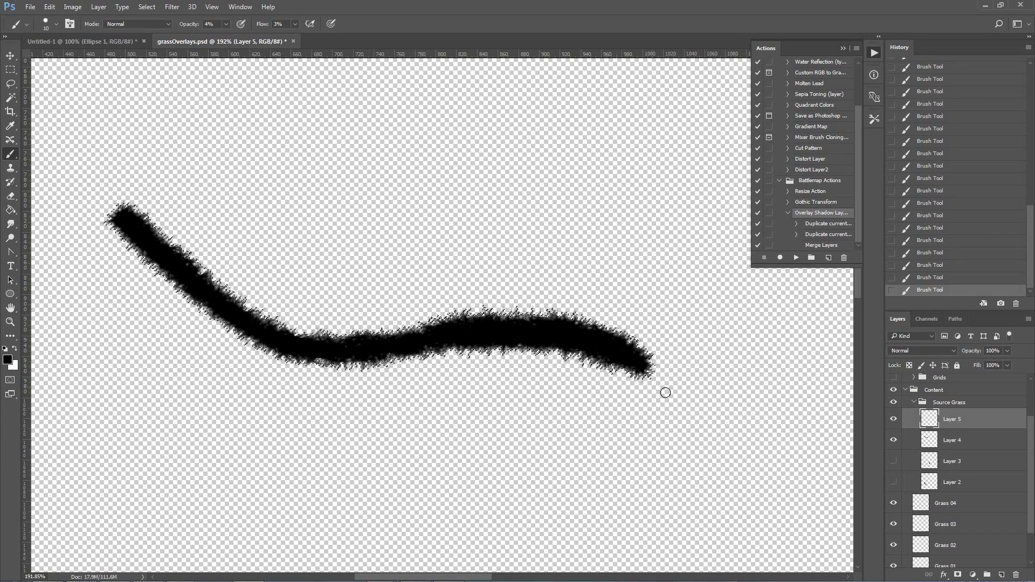
{"action": "key", "text": "bracketright"}
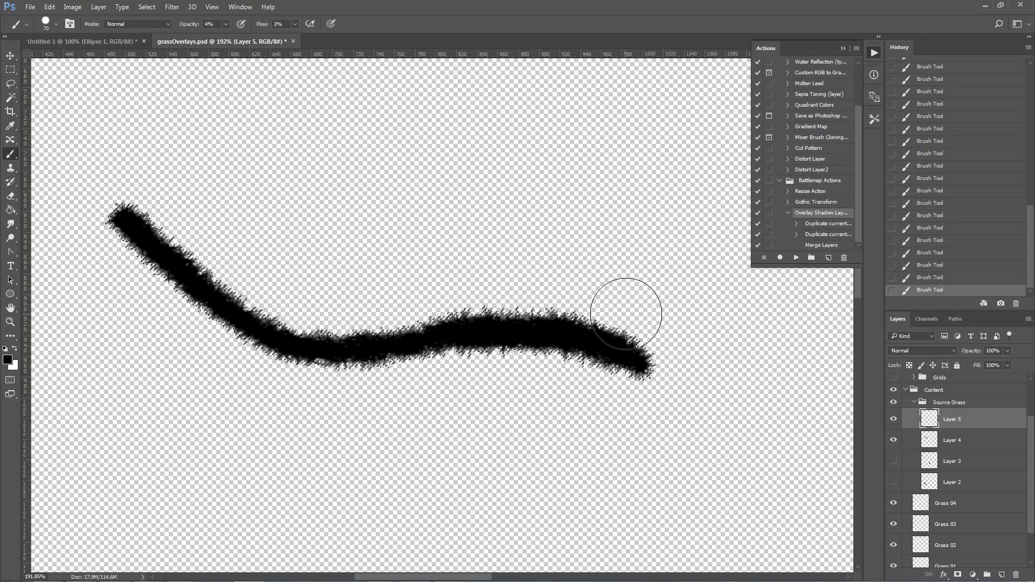
Hide Layer 4 and clear the selection, leaving only the shading on Layer 5 showing
{"action": "left_click", "coordinate": [893, 440]}
{"action": "key", "text": "ctrl+d"}
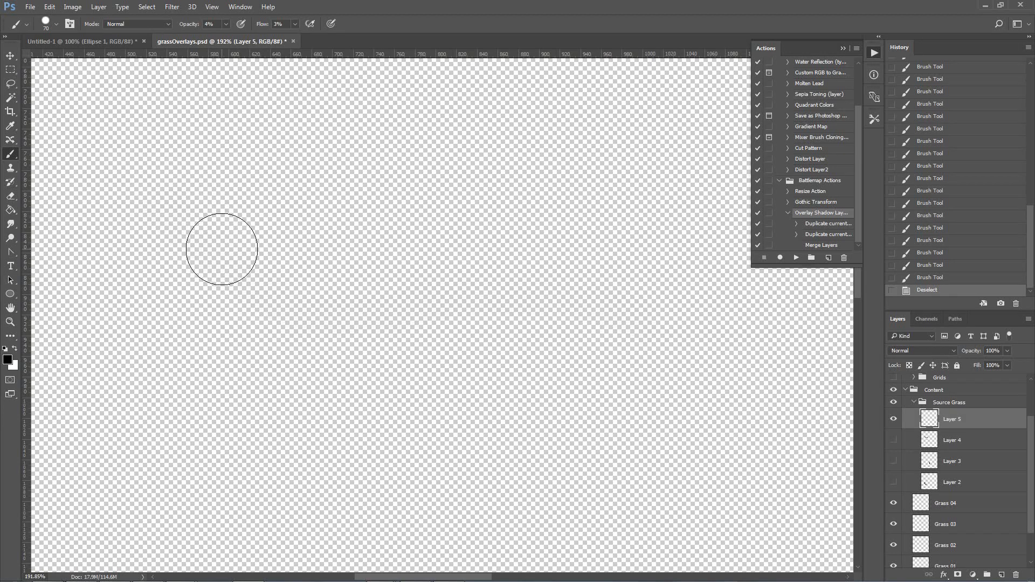
Duplicate Layer 5 and duplicate the resulting copy once more, keeping the default names
{"action": "right_click", "coordinate": [928, 423]}
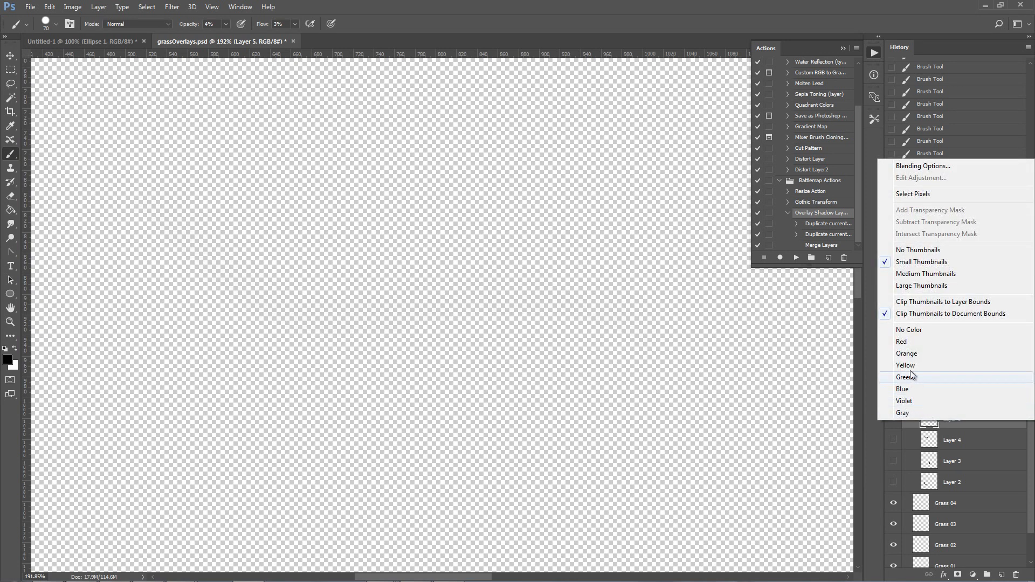
{"action": "left_click", "coordinate": [972, 426]}
{"action": "right_click", "coordinate": [972, 424]}
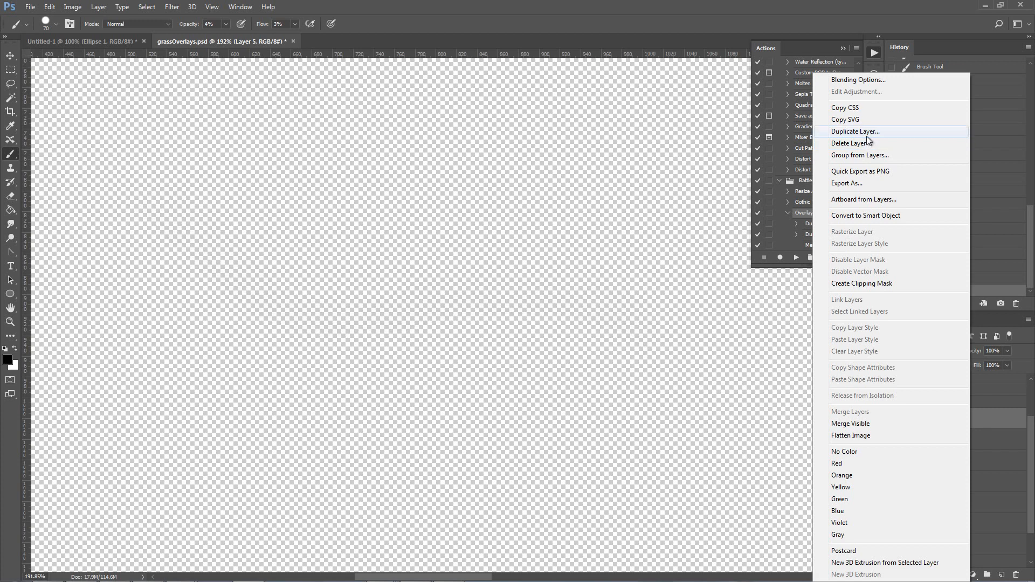
{"action": "left_click", "coordinate": [861, 132]}
{"action": "left_click", "coordinate": [615, 180]}
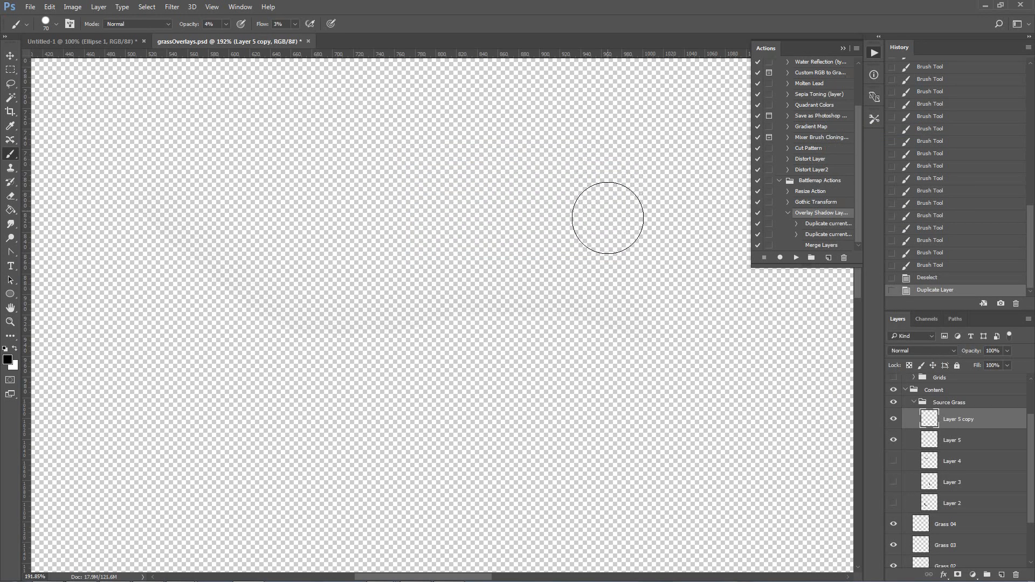
{"action": "right_click", "coordinate": [969, 426]}
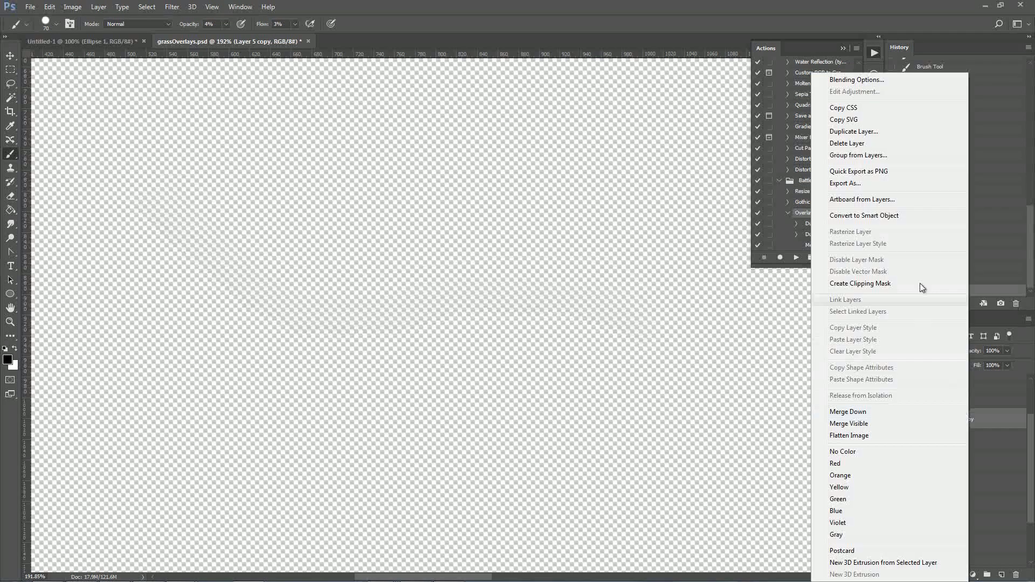
{"action": "left_click", "coordinate": [870, 133]}
{"action": "left_click", "coordinate": [609, 177]}
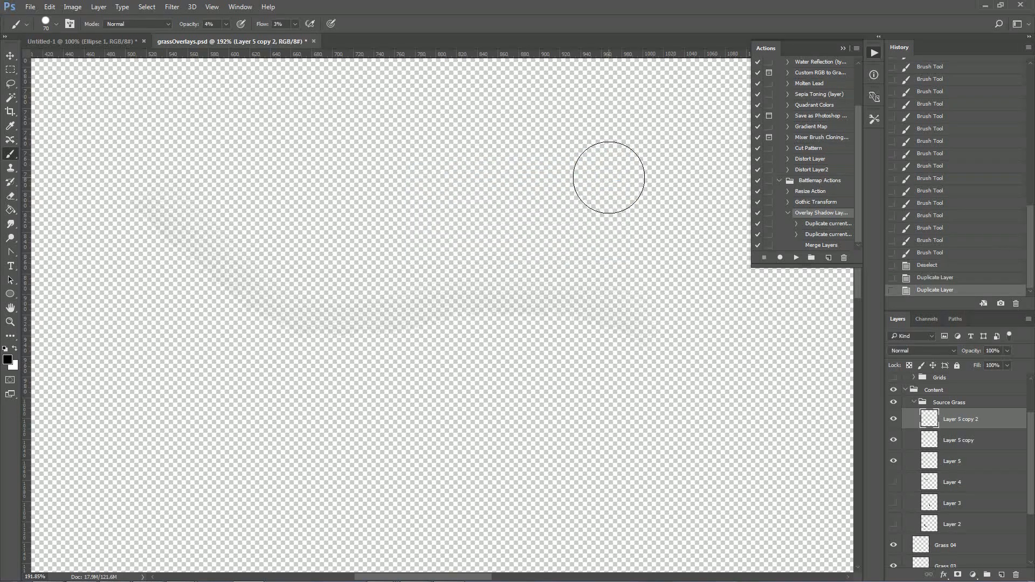
Merge Layer 5 copy 2 down into Layer 5 copy
{"action": "right_click", "coordinate": [974, 419]}
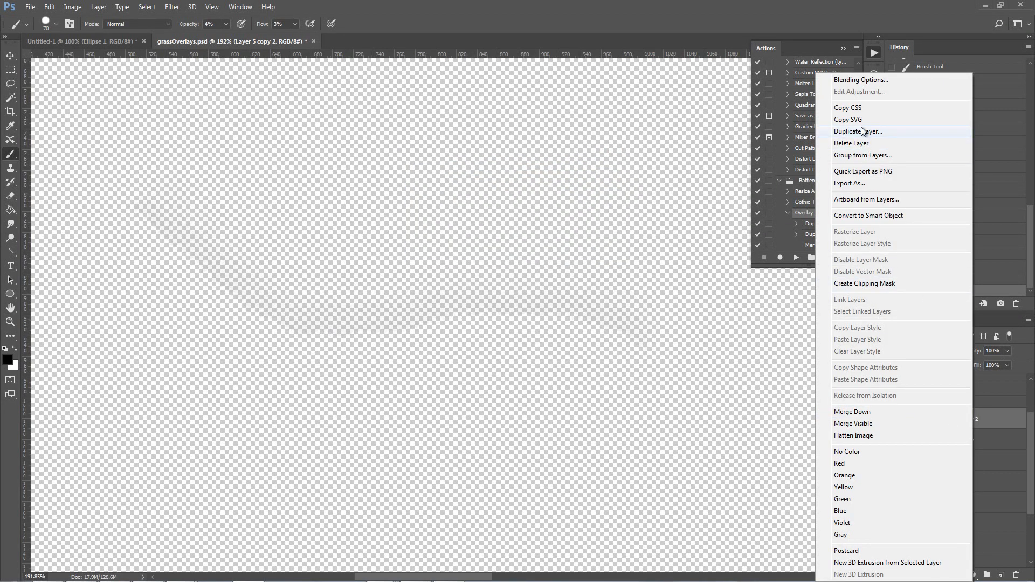
{"action": "left_click", "coordinate": [992, 416]}
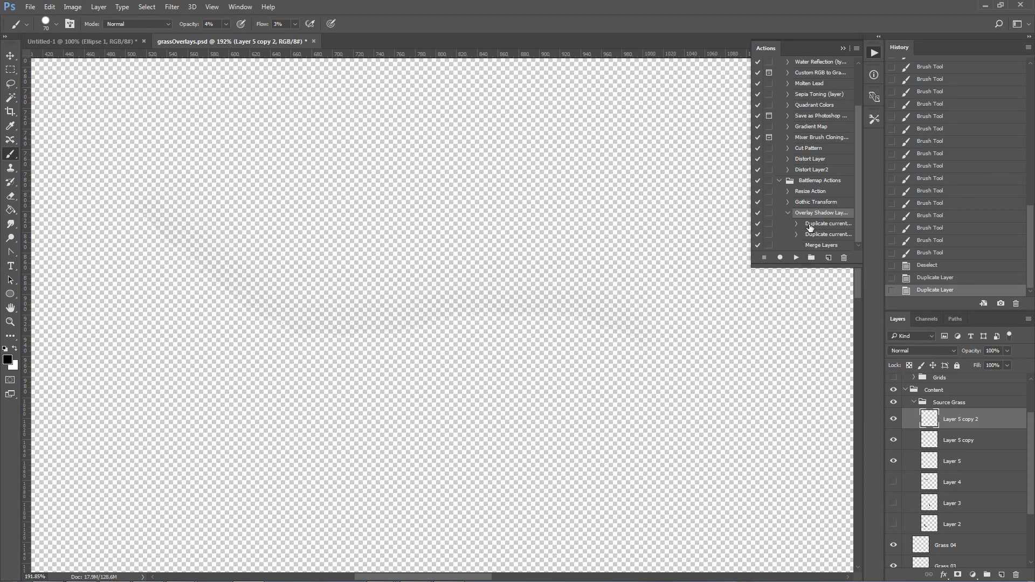
{"action": "left_click", "coordinate": [950, 466]}
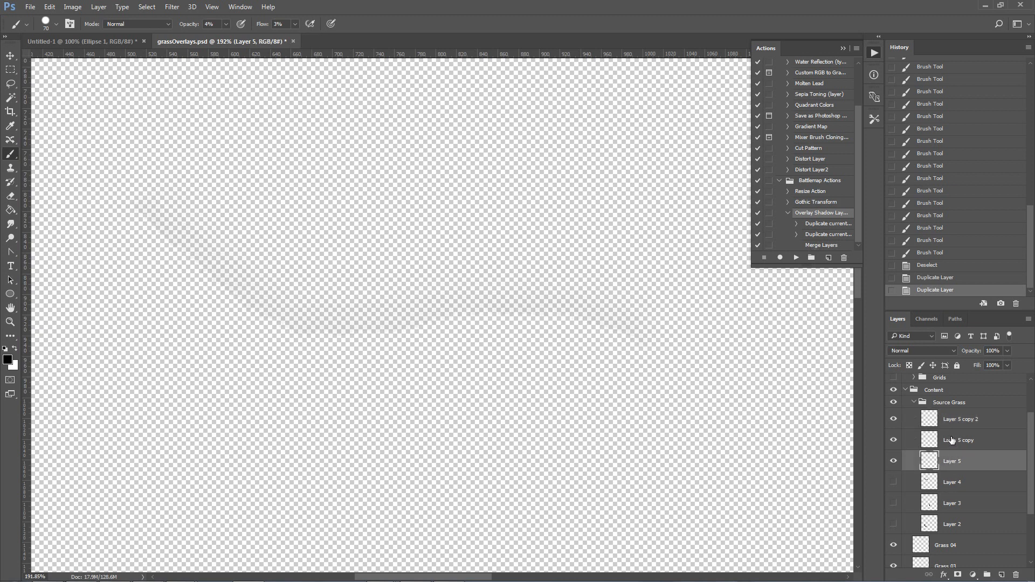
{"action": "left_click", "coordinate": [951, 441]}
{"action": "left_click", "coordinate": [946, 424]}
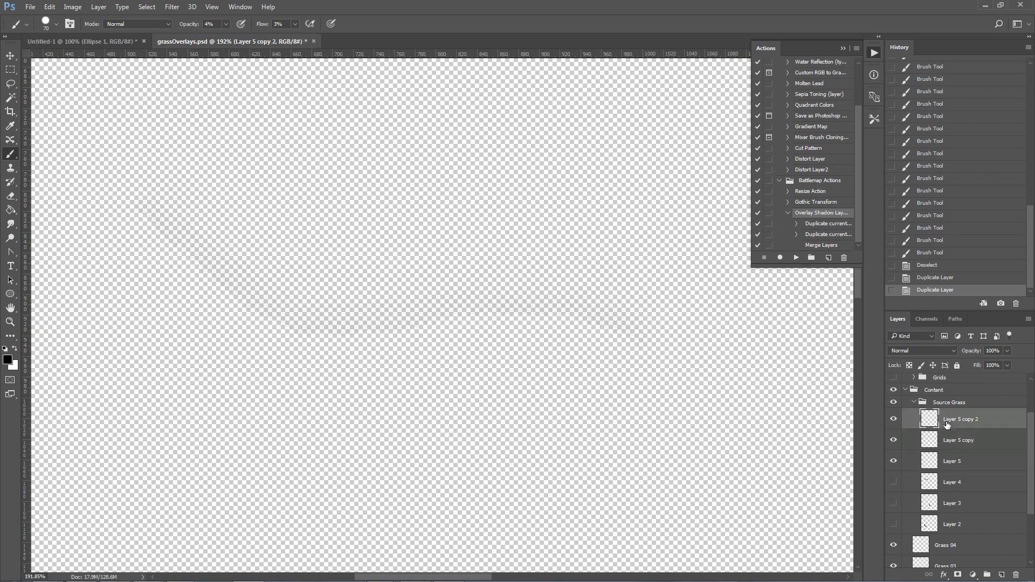
{"action": "key", "text": "ctrl+e"}
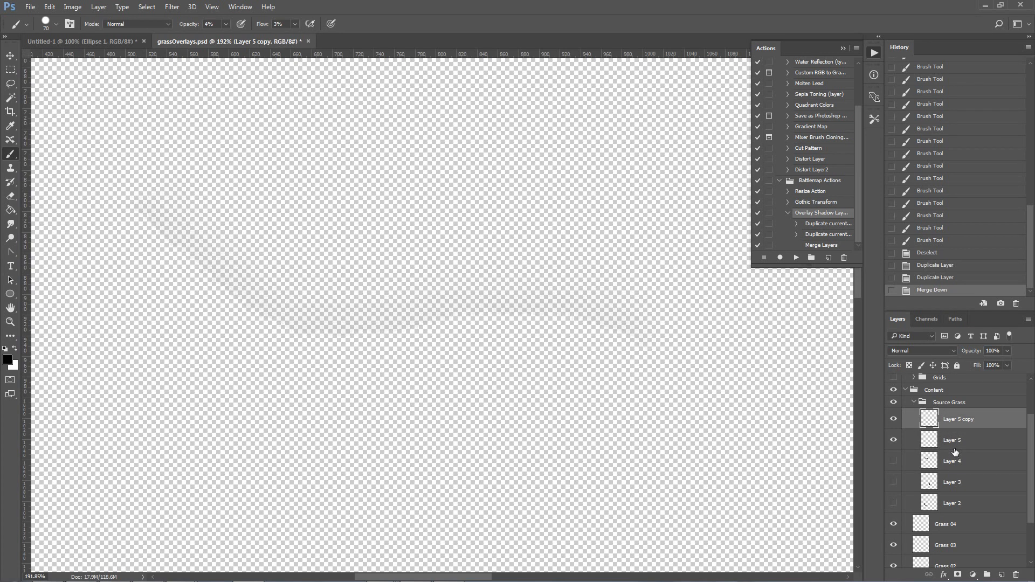
Duplicate Layer 5 copy, duplicate the new layer again, and merge the topmost duplicate into the one below it
{"action": "right_click", "coordinate": [950, 420]}
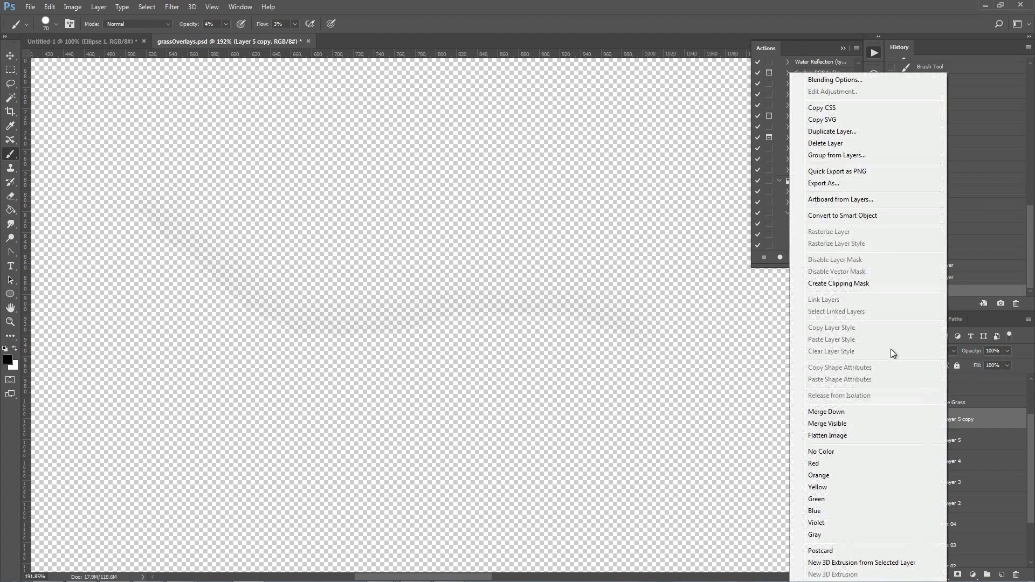
{"action": "left_click", "coordinate": [857, 132]}
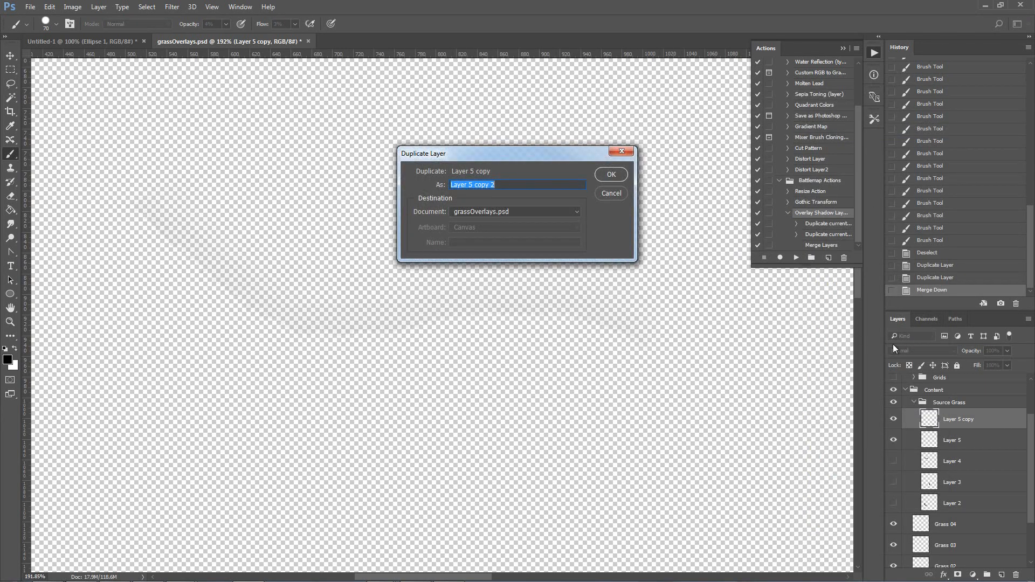
{"action": "key", "text": "Return"}
{"action": "right_click", "coordinate": [958, 421]}
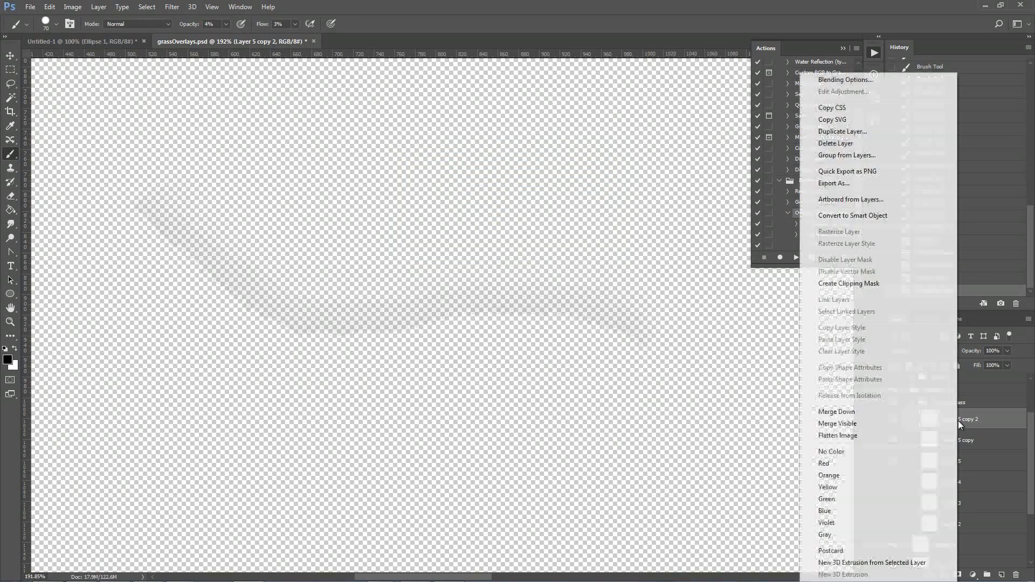
{"action": "left_click", "coordinate": [889, 131]}
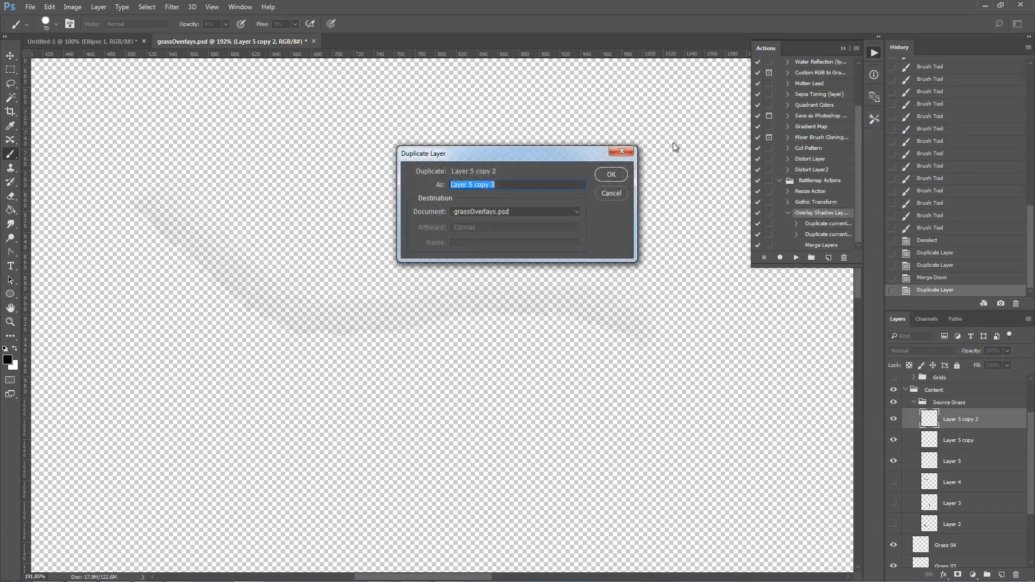
{"action": "left_click", "coordinate": [618, 178]}
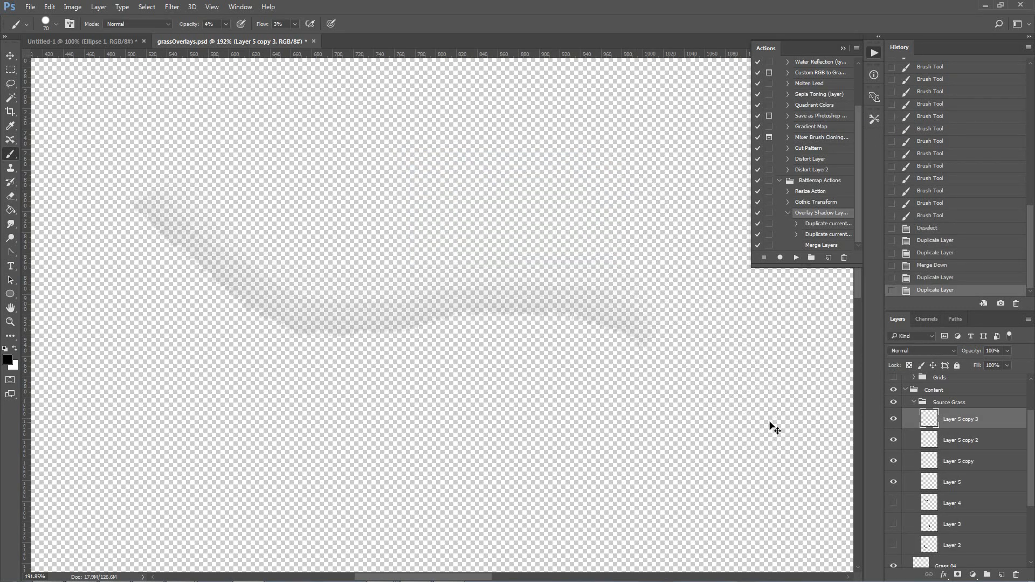
{"action": "key", "text": "ctrl+e"}
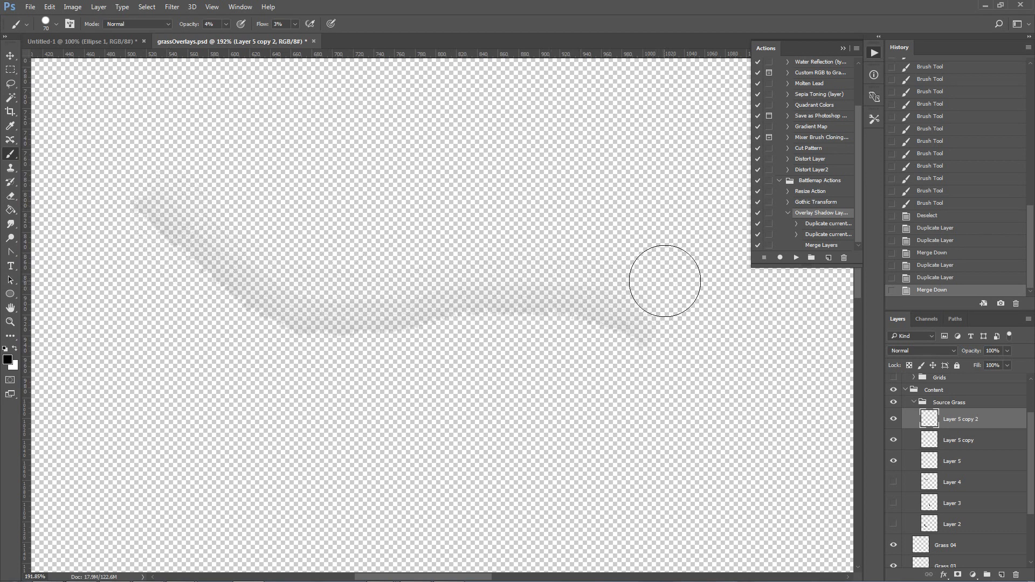
Duplicate Layer 5 copy 2, duplicate that new layer again, and merge Layer 5 copy 4 down into Layer 5 copy 3
{"action": "right_click", "coordinate": [952, 420]}
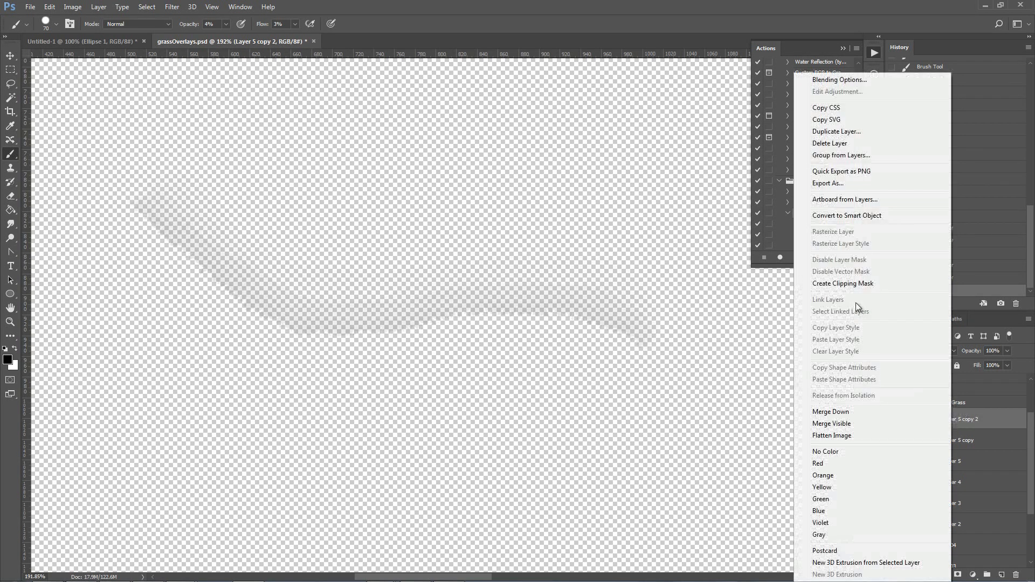
{"action": "left_click", "coordinate": [850, 131]}
{"action": "left_click", "coordinate": [610, 175]}
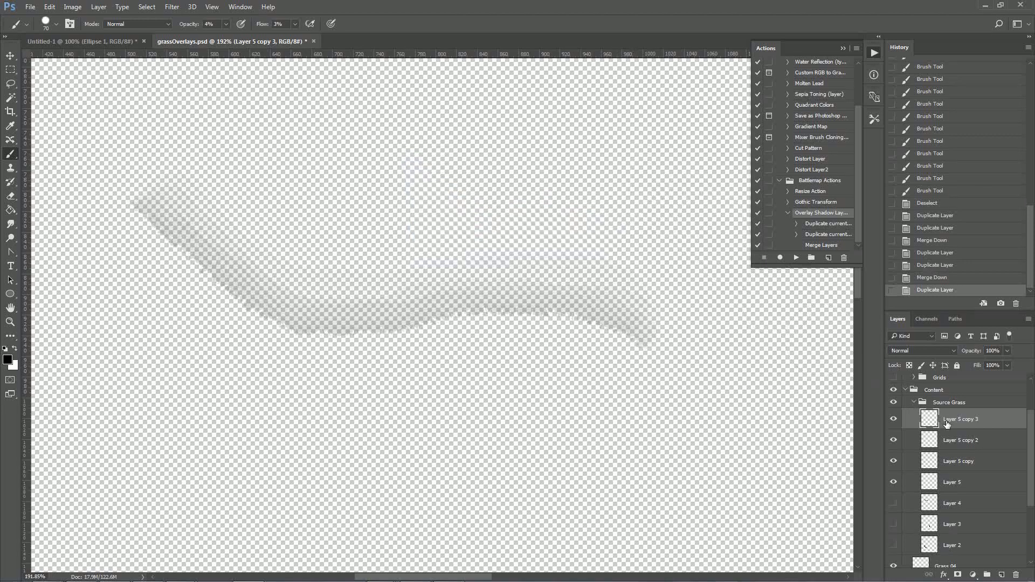
{"action": "right_click", "coordinate": [954, 424]}
{"action": "left_click", "coordinate": [862, 134]}
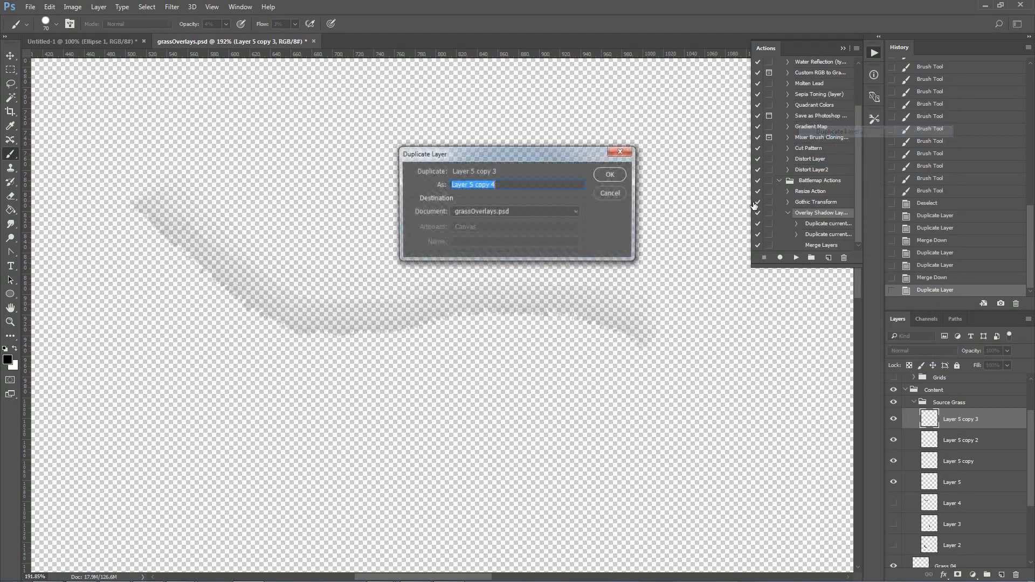
{"action": "left_click", "coordinate": [612, 174]}
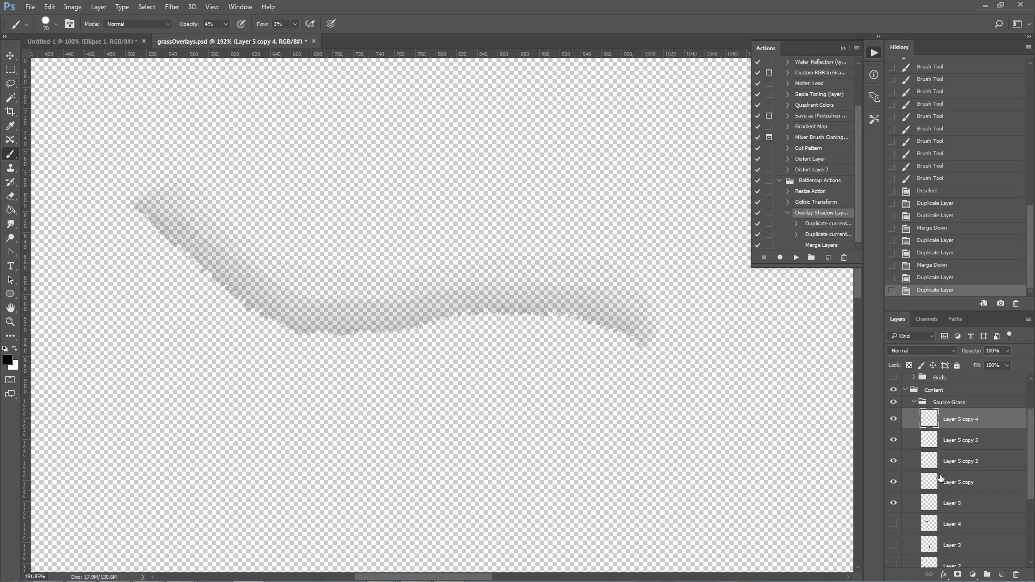
{"action": "key", "text": "ctrl+e"}
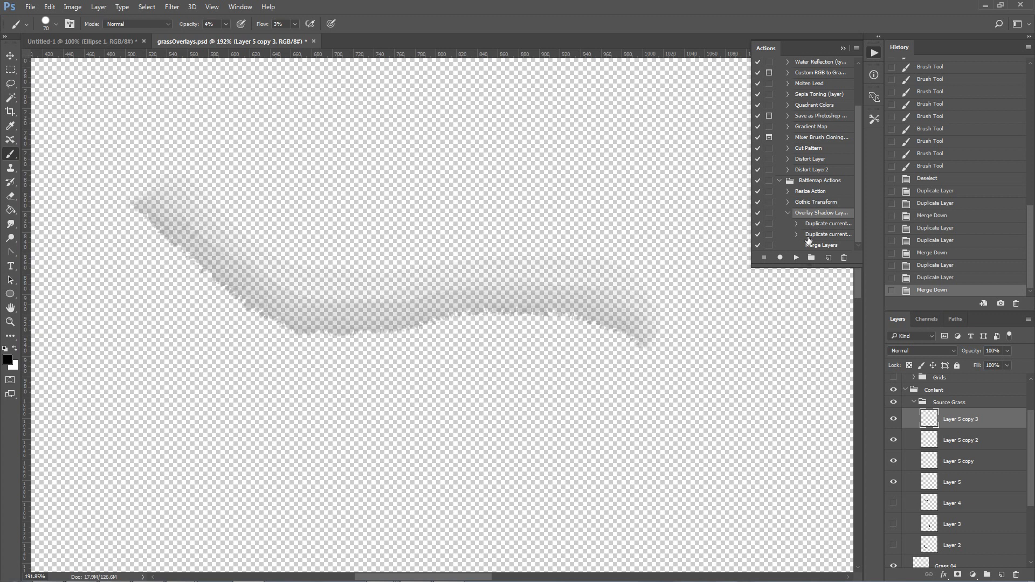
Run the Overlay Shadow action twice from Layer 5 copy 3, and hide the topmost duplicate, Layer 5 copy 5
{"action": "left_click", "coordinate": [798, 259]}
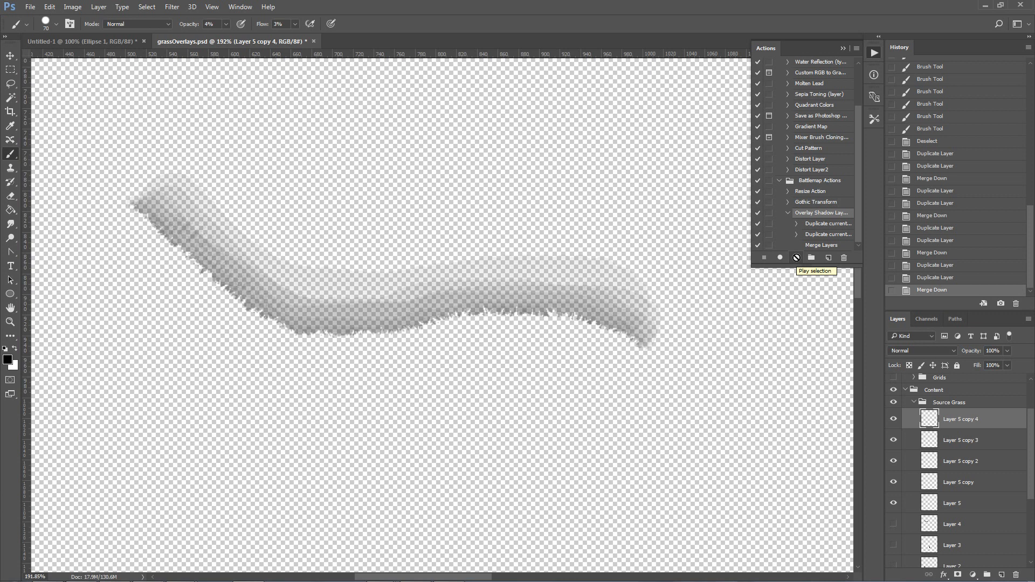
{"action": "left_click", "coordinate": [796, 258]}
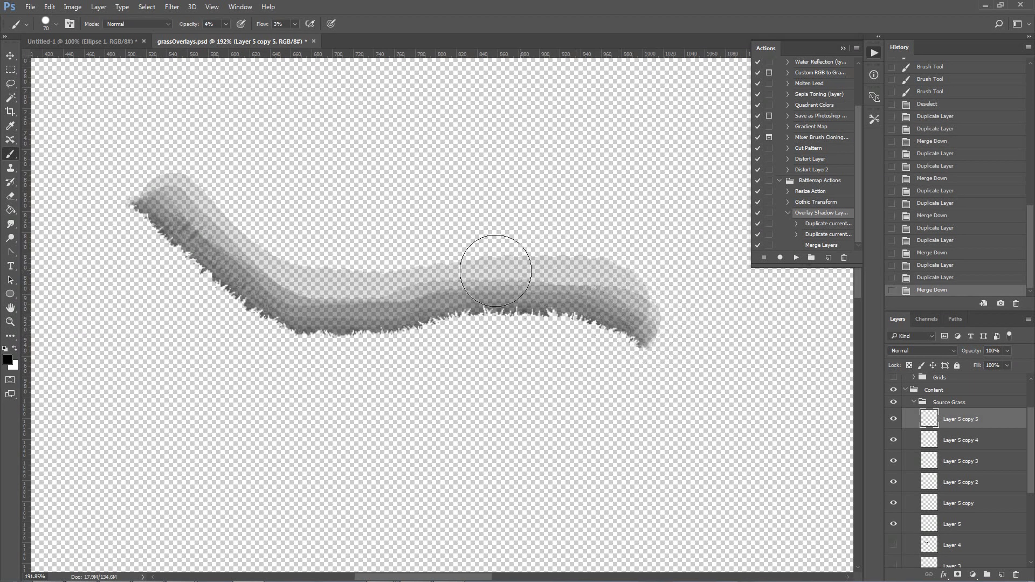
{"action": "left_click", "coordinate": [9, 324]}
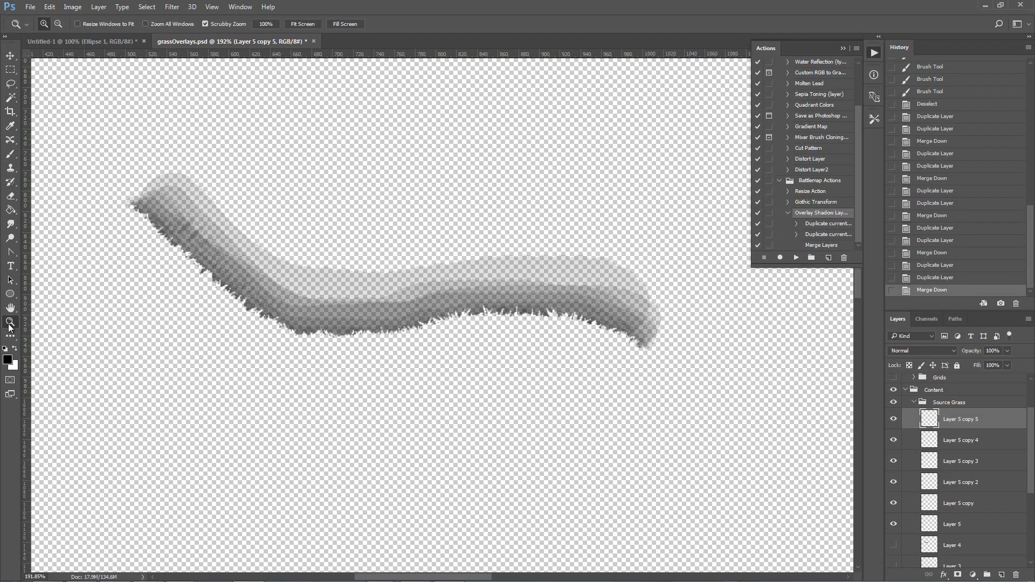
{"action": "double_click", "coordinate": [9, 324]}
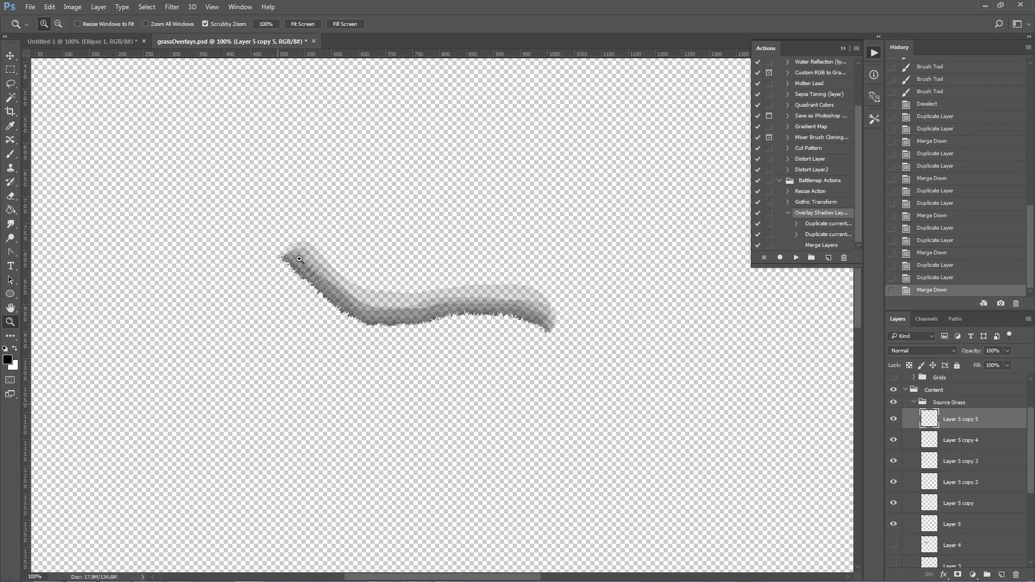
{"action": "right_click", "coordinate": [278, 403]}
{"action": "left_click", "coordinate": [410, 392]}
{"action": "left_click", "coordinate": [296, 25]}
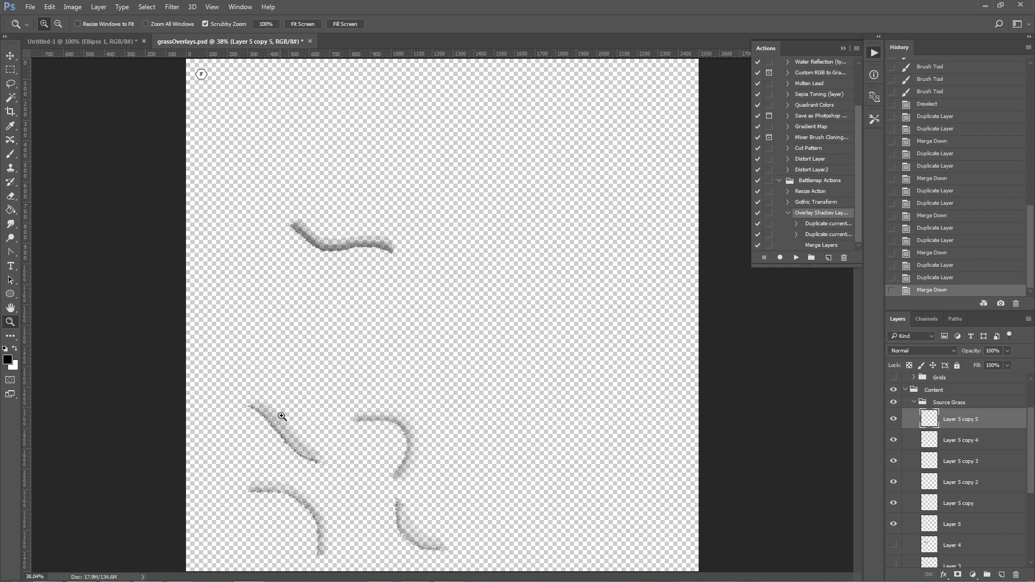
{"action": "left_click", "coordinate": [893, 420]}
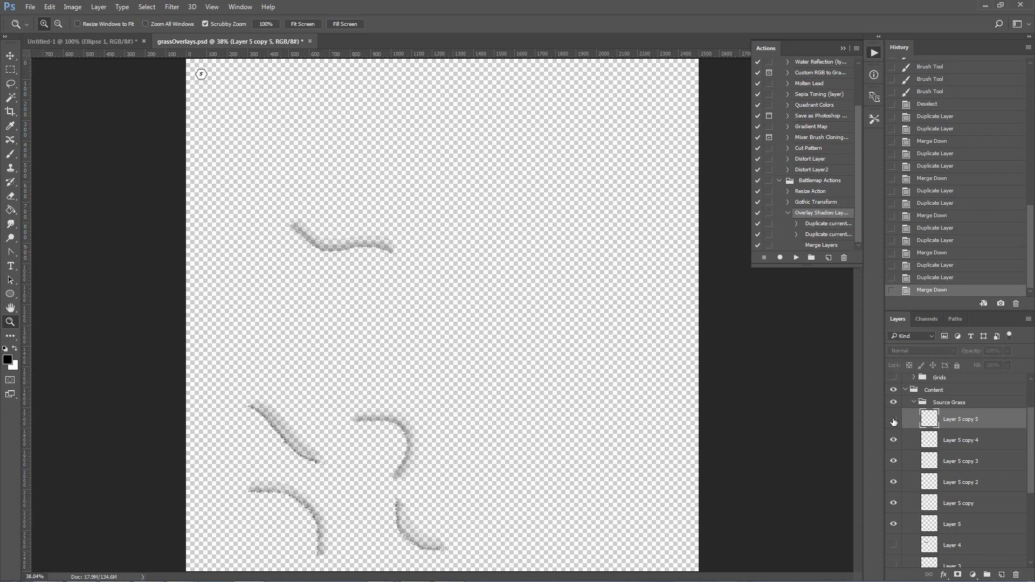
Run the Overlay Shadow action on Layer 5 copy
{"action": "left_click_drag", "start_coordinate": [321, 250], "coordinate": [351, 244]}
{"action": "scroll", "coordinate": [354, 277], "scroll_direction": "down", "scroll_amount": 2}
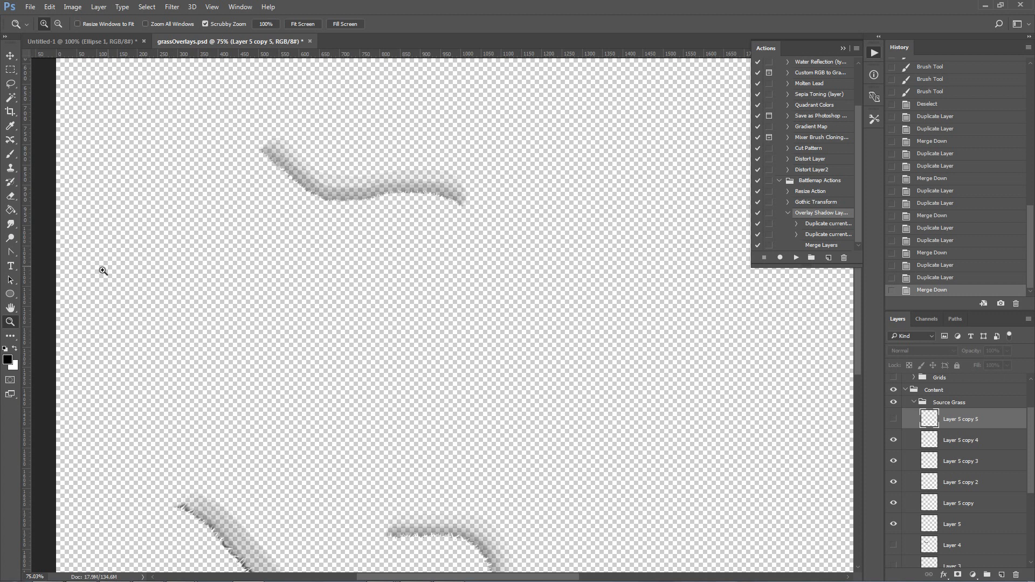
{"action": "double_click", "coordinate": [11, 320]}
{"action": "scroll", "coordinate": [219, 196], "scroll_direction": "up", "scroll_amount": 4}
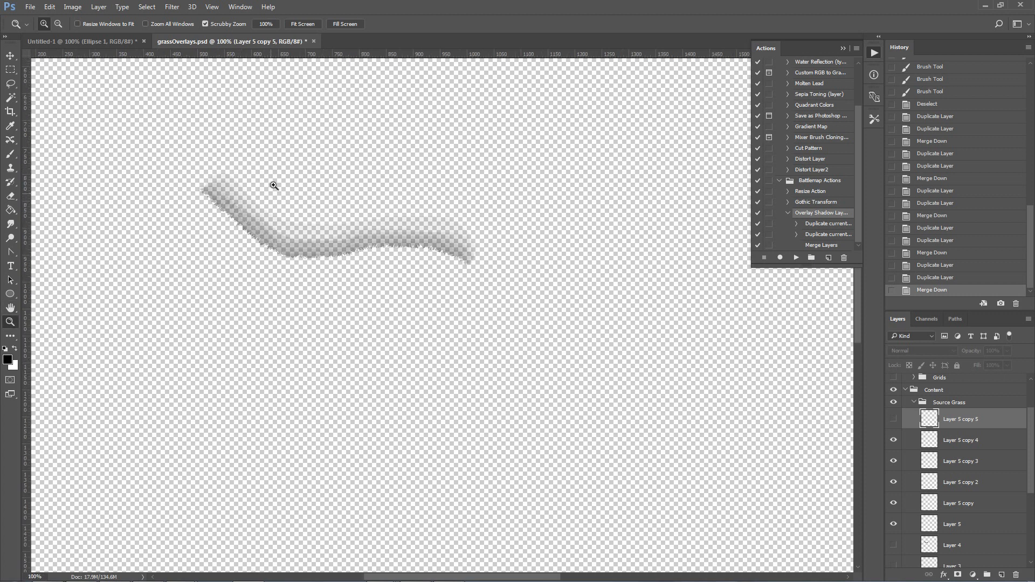
{"action": "left_click", "coordinate": [958, 510]}
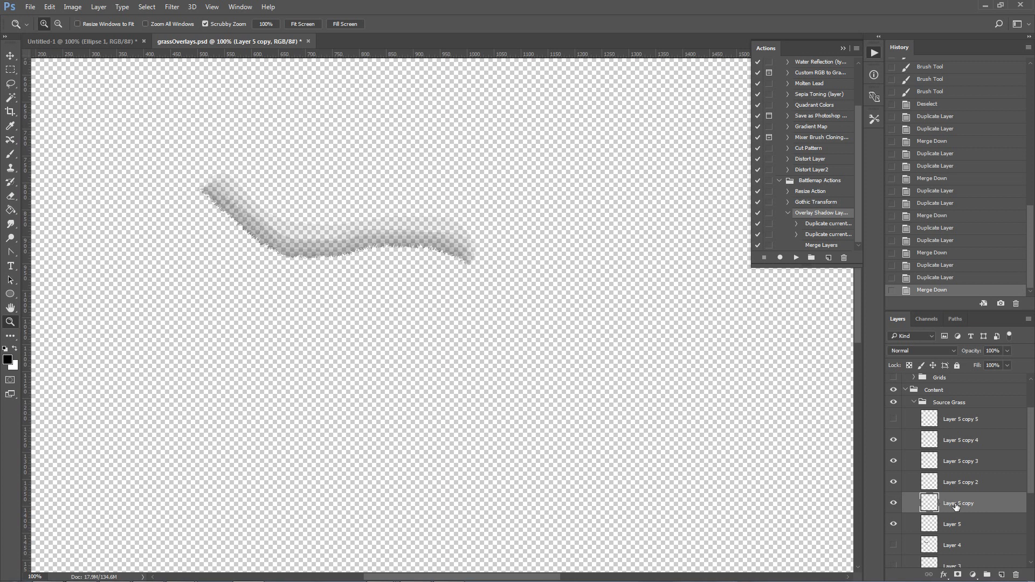
{"action": "left_click", "coordinate": [797, 258]}
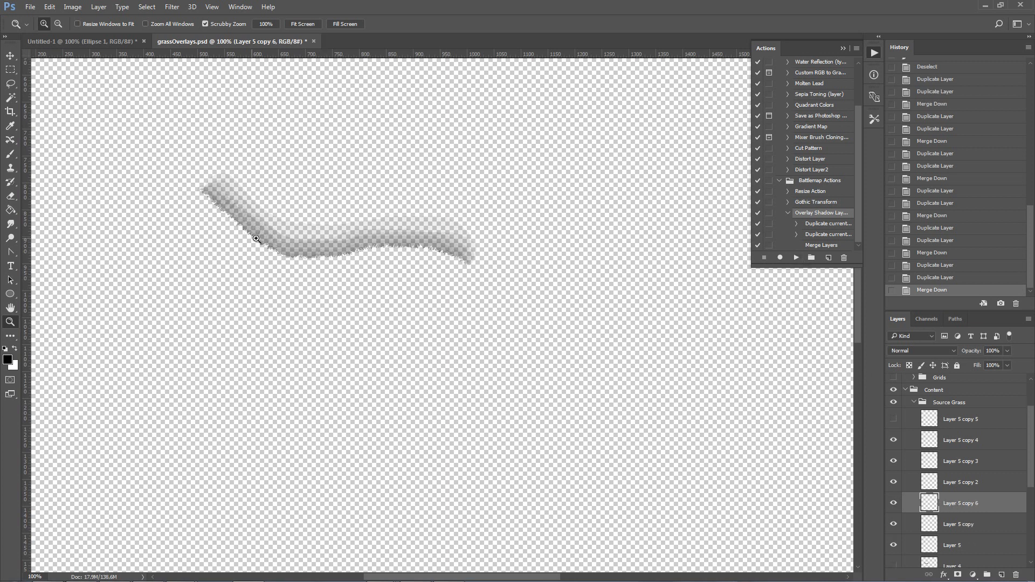
Group all the shadow layers from Layer 5 copy 5 down to Layer 5
{"action": "scroll", "coordinate": [520, 334], "scroll_direction": "down", "scroll_amount": 5}
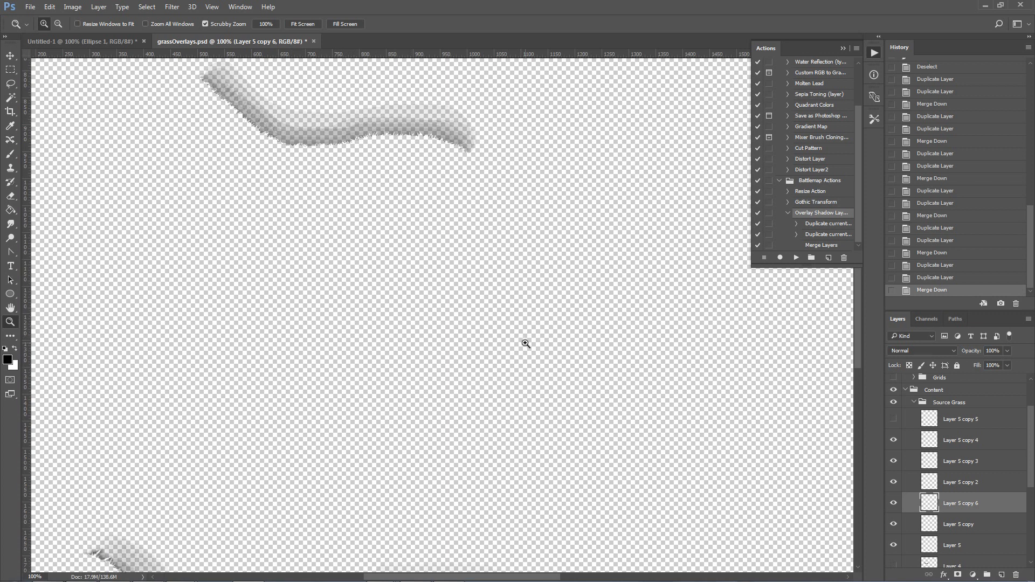
{"action": "scroll", "coordinate": [526, 344], "scroll_direction": "down", "scroll_amount": 1}
{"action": "scroll", "coordinate": [526, 344], "scroll_direction": "up", "scroll_amount": 3}
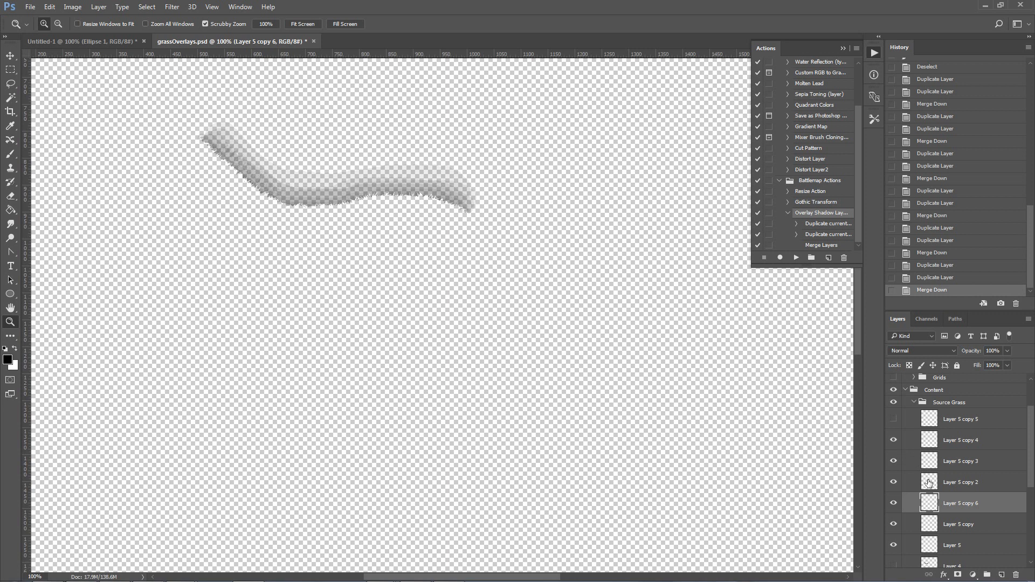
{"action": "left_click", "coordinate": [948, 441]}
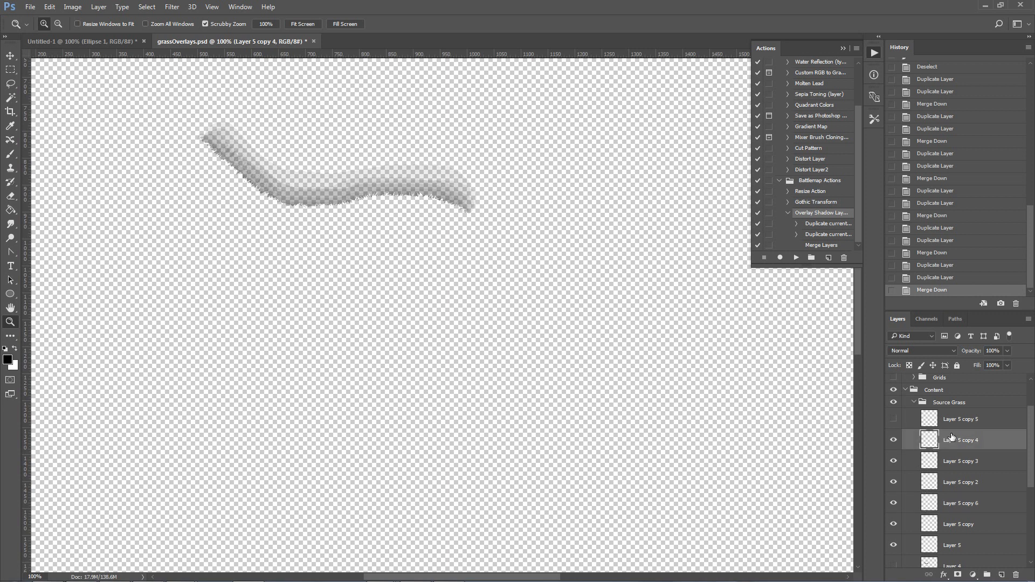
{"action": "left_click", "coordinate": [959, 422]}
{"action": "scroll", "coordinate": [954, 458], "scroll_direction": "down", "scroll_amount": 2}
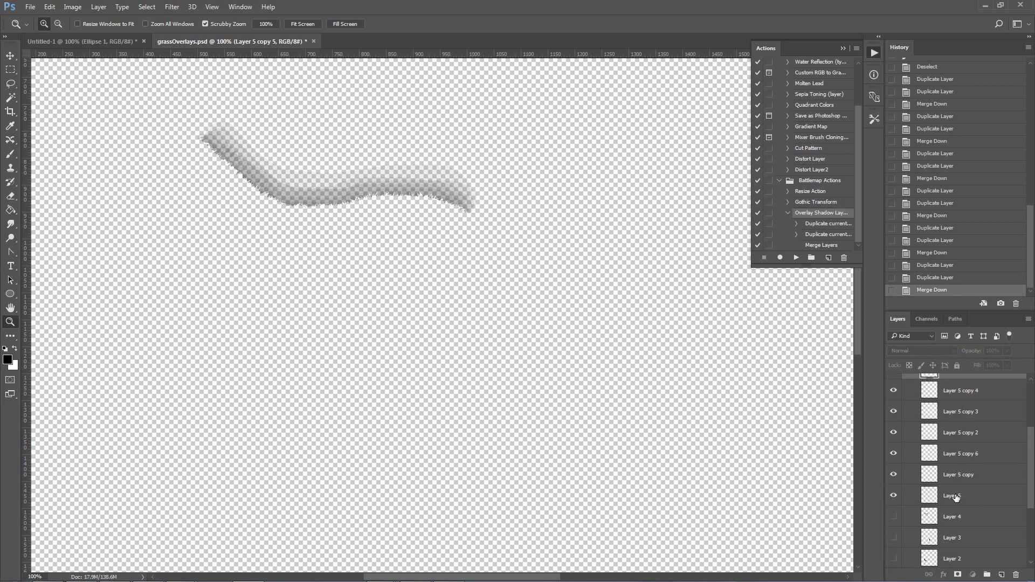
{"action": "left_click", "coordinate": [954, 495], "text": "shift"}
{"action": "left_click", "coordinate": [989, 575]}
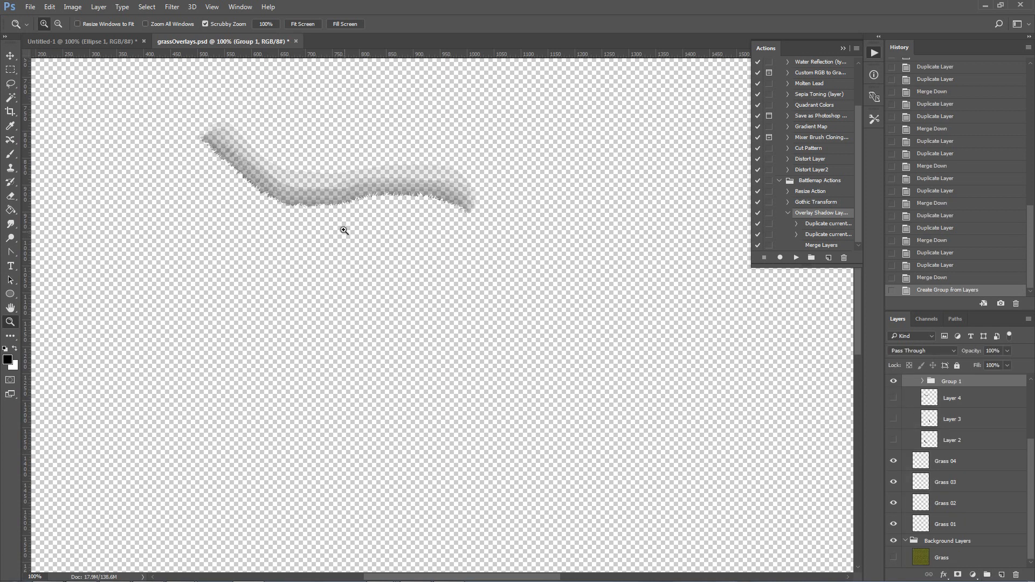
Check the shadow edge up close against the Grass background layer, and hide that layer again
{"action": "scroll", "coordinate": [358, 248], "scroll_direction": "up", "scroll_amount": 2}
{"action": "left_click_drag", "start_coordinate": [313, 218], "coordinate": [358, 217]}
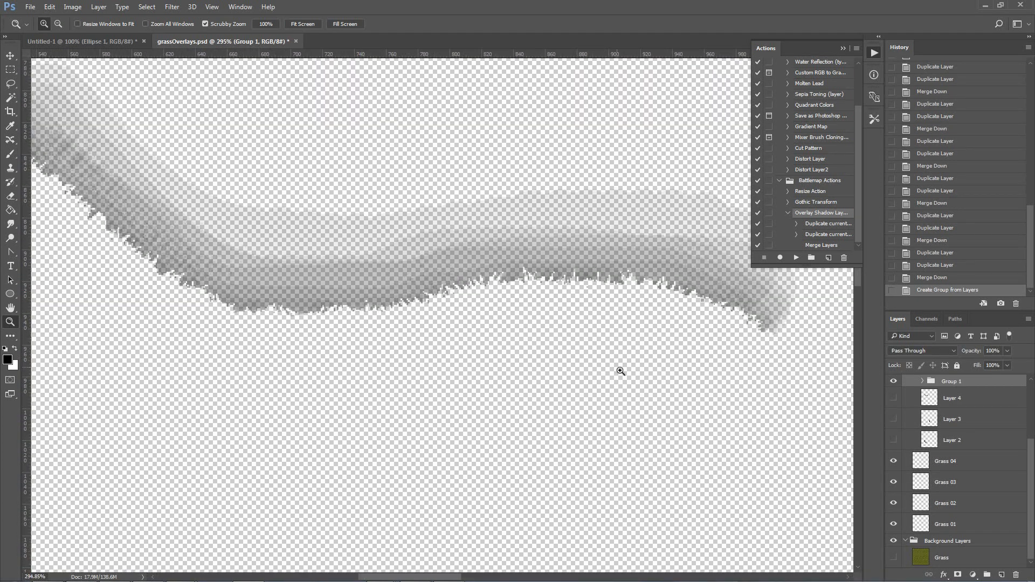
{"action": "left_click", "coordinate": [893, 559]}
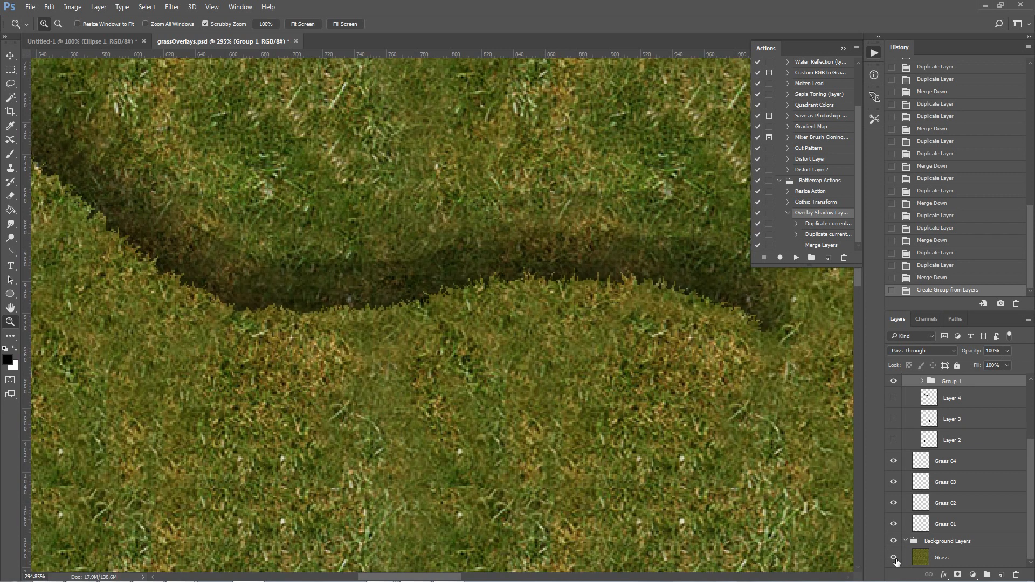
{"action": "left_click", "coordinate": [893, 558]}
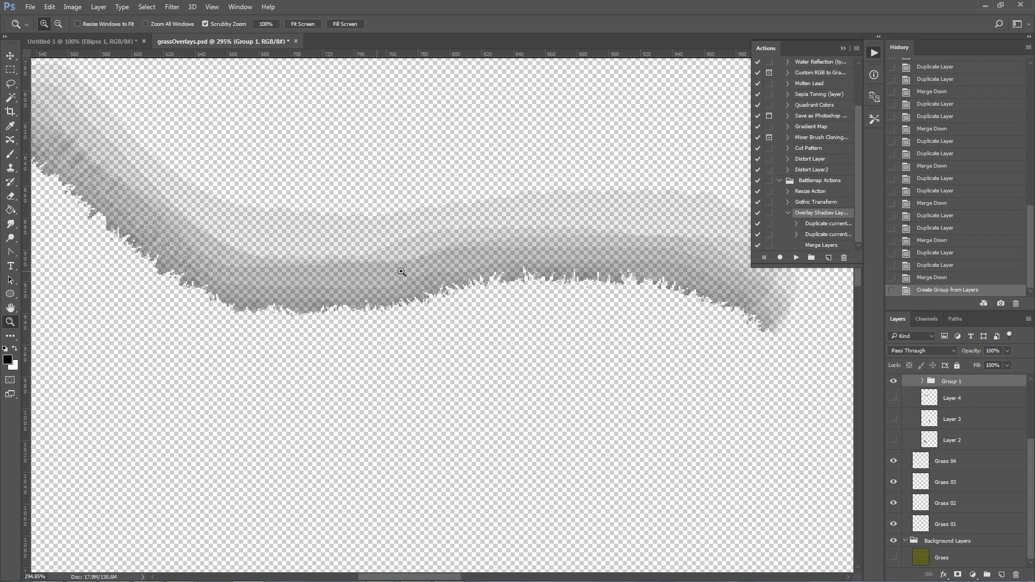
Add a layer mask to Group 1 and choose the speckled 30 px brush tip for painting on it
{"action": "scroll", "coordinate": [955, 421], "scroll_direction": "up", "scroll_amount": 2}
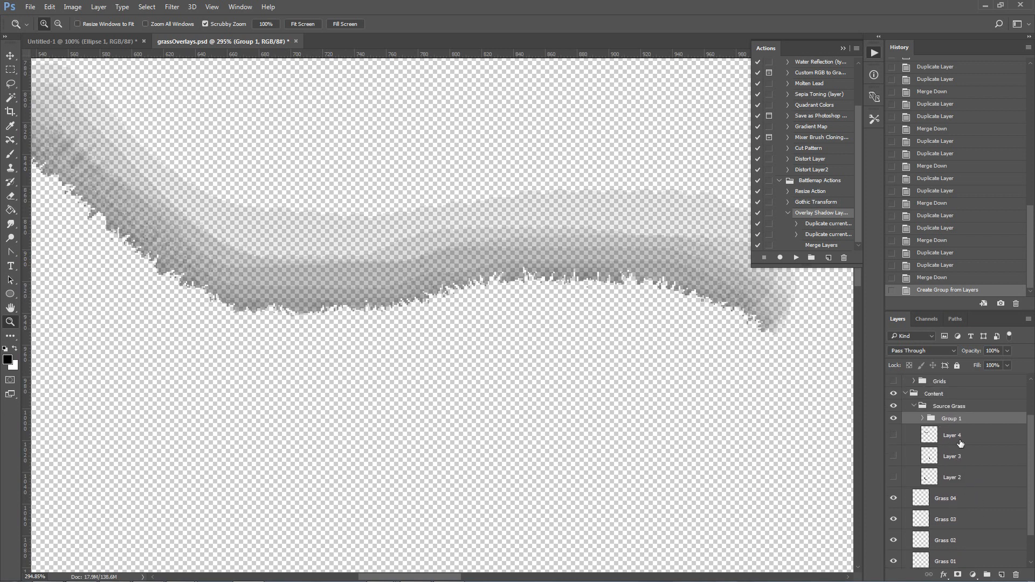
{"action": "left_click", "coordinate": [957, 575]}
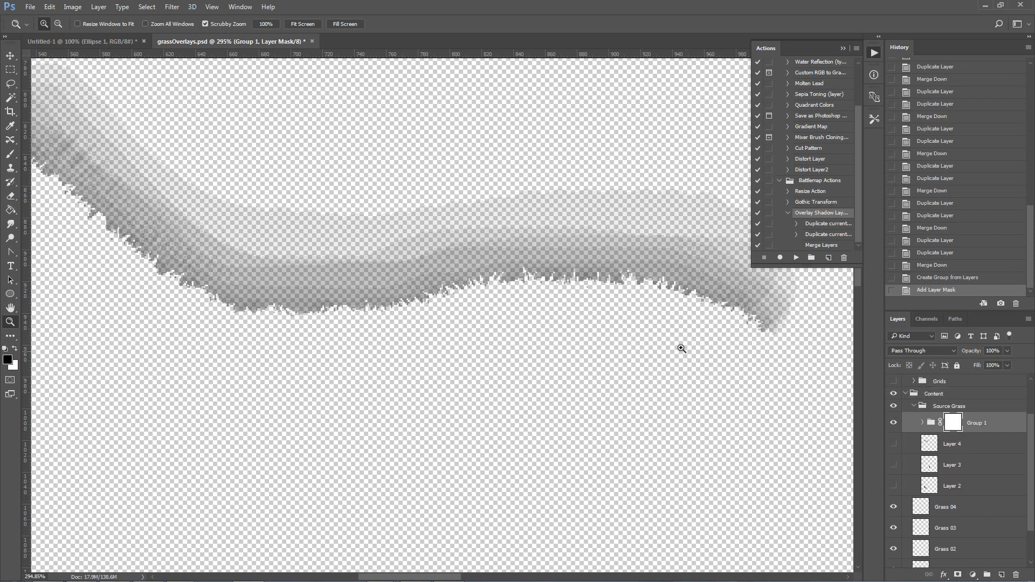
{"action": "left_click", "coordinate": [12, 157]}
{"action": "right_click", "coordinate": [20, 155]}
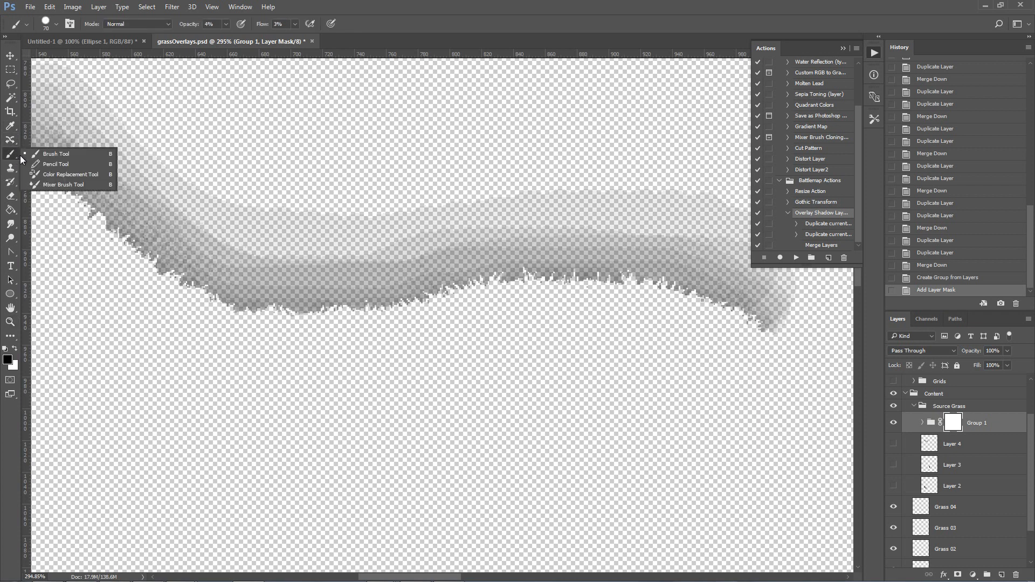
{"action": "left_click", "coordinate": [56, 24]}
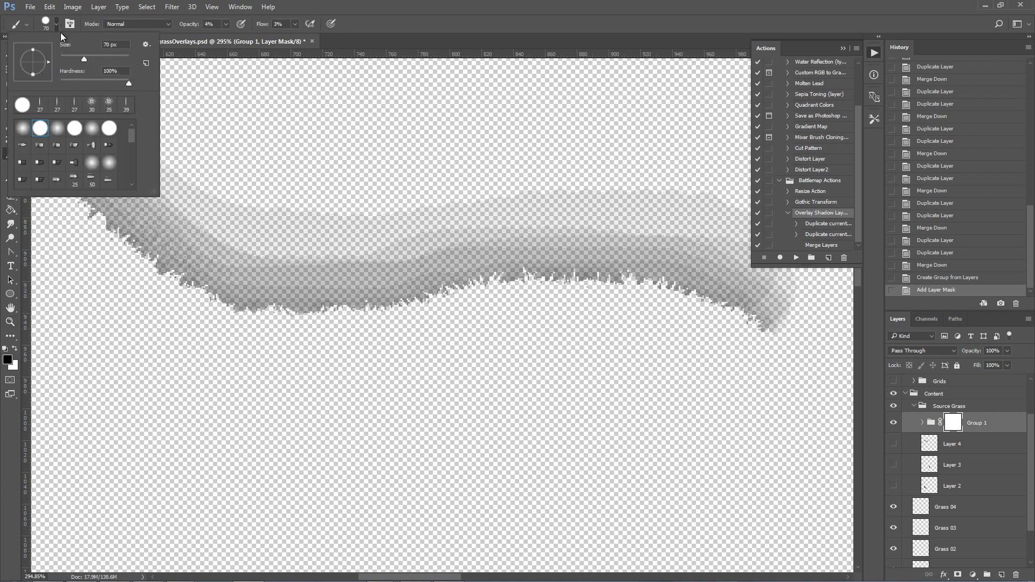
{"action": "left_click", "coordinate": [92, 103]}
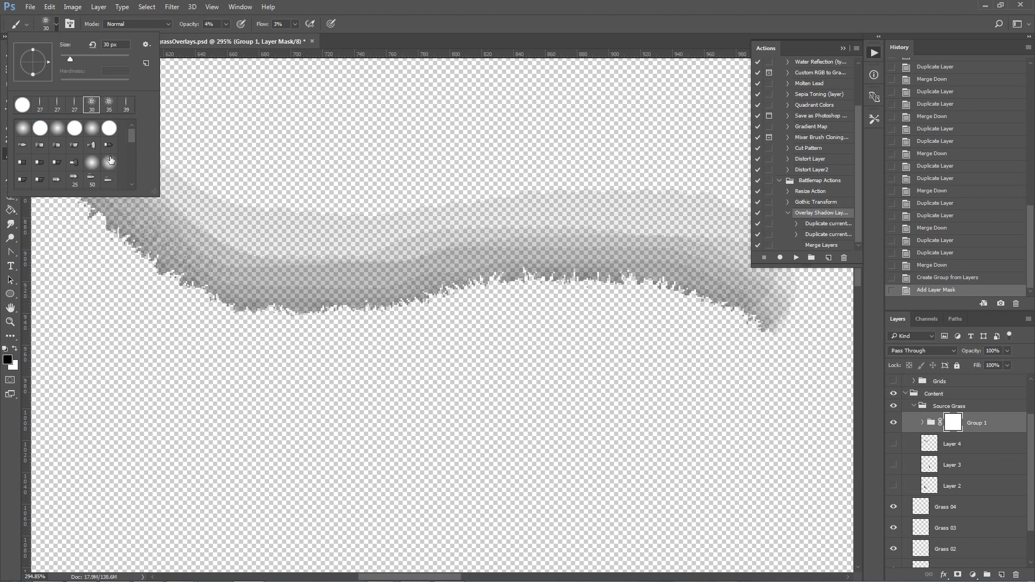
{"action": "double_click", "coordinate": [88, 108]}
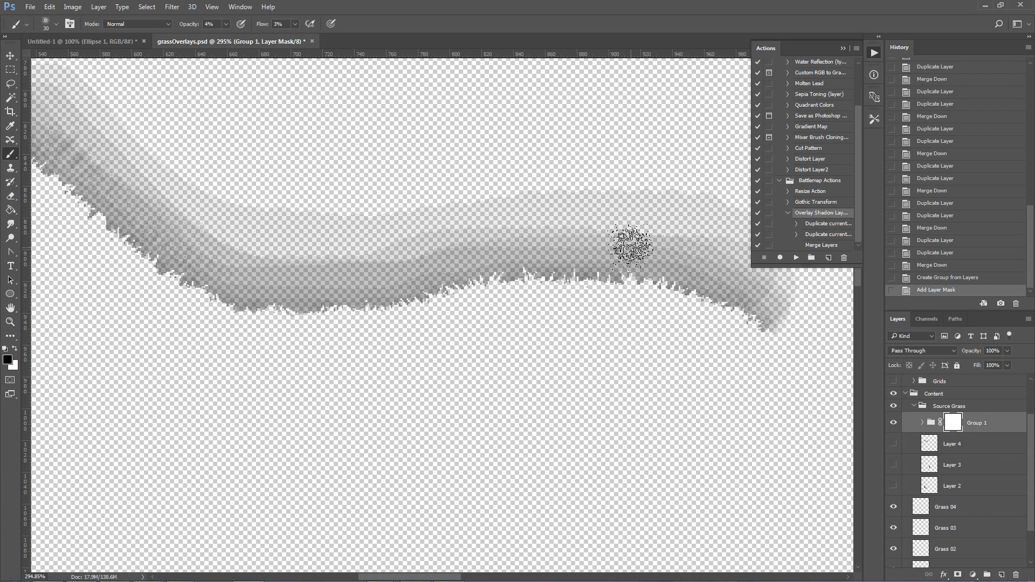
Paint faint black speckles on Group 1's mask along the whole shadow, using 4% opacity and 3% flow, to break up its smooth shading
{"action": "left_click", "coordinate": [615, 246]}
{"action": "left_click", "coordinate": [603, 245]}
{"action": "left_click", "coordinate": [584, 246]}
{"action": "left_click", "coordinate": [553, 250]}
{"action": "left_click", "coordinate": [520, 238]}
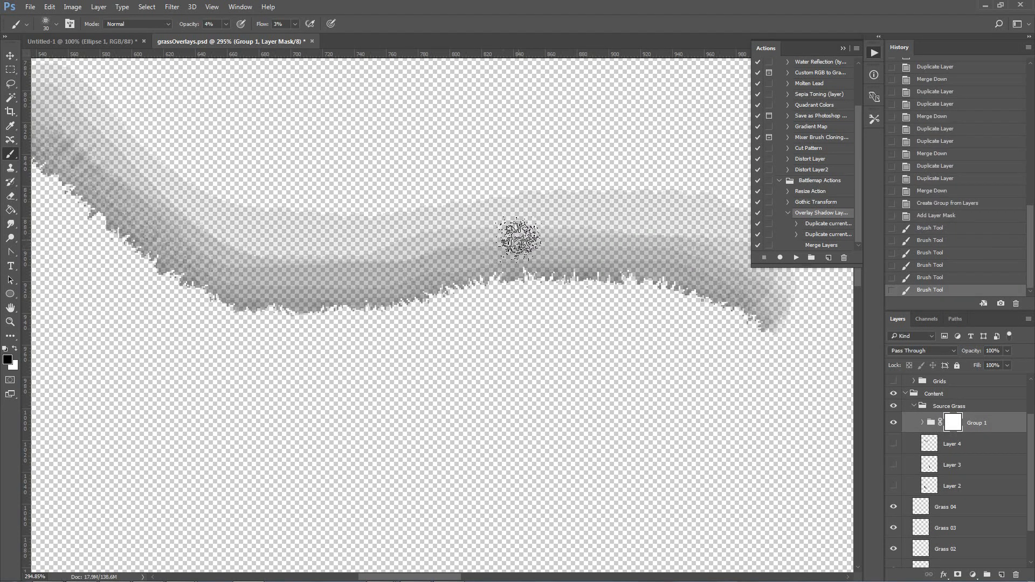
{"action": "left_click", "coordinate": [554, 251]}
{"action": "left_click", "coordinate": [554, 222]}
{"action": "left_click", "coordinate": [598, 244]}
{"action": "left_click", "coordinate": [548, 235]}
{"action": "left_click", "coordinate": [510, 254]}
{"action": "left_click", "coordinate": [520, 242]}
{"action": "left_click", "coordinate": [486, 254]}
{"action": "left_click", "coordinate": [447, 261]}
{"action": "left_click", "coordinate": [417, 274]}
{"action": "left_click", "coordinate": [403, 278]}
{"action": "left_click", "coordinate": [398, 276]}
{"action": "left_click", "coordinate": [394, 269]}
{"action": "left_click", "coordinate": [390, 266]}
{"action": "left_click", "coordinate": [368, 265]}
{"action": "mouse_move", "coordinate": [392, 246]}
{"action": "left_mouse_down"}
{"action": "mouse_move", "coordinate": [307, 263]}
{"action": "mouse_move", "coordinate": [195, 243]}
{"action": "mouse_move", "coordinate": [186, 231]}
{"action": "mouse_move", "coordinate": [200, 222]}
{"action": "mouse_move", "coordinate": [91, 164]}
{"action": "mouse_move", "coordinate": [66, 117]}
{"action": "mouse_move", "coordinate": [126, 188]}
{"action": "mouse_move", "coordinate": [71, 138]}
{"action": "mouse_move", "coordinate": [202, 234]}
{"action": "mouse_move", "coordinate": [367, 258]}
{"action": "mouse_move", "coordinate": [289, 268]}
{"action": "mouse_move", "coordinate": [419, 266]}
{"action": "mouse_move", "coordinate": [342, 269]}
{"action": "mouse_move", "coordinate": [375, 247]}
{"action": "mouse_move", "coordinate": [274, 265]}
{"action": "mouse_move", "coordinate": [395, 251]}
{"action": "mouse_move", "coordinate": [417, 268]}
{"action": "mouse_move", "coordinate": [497, 249]}
{"action": "mouse_move", "coordinate": [501, 238]}
{"action": "mouse_move", "coordinate": [659, 247]}
{"action": "mouse_move", "coordinate": [644, 238]}
{"action": "mouse_move", "coordinate": [715, 258]}
{"action": "mouse_move", "coordinate": [418, 237]}
{"action": "mouse_move", "coordinate": [337, 271]}
{"action": "mouse_move", "coordinate": [318, 255]}
{"action": "mouse_move", "coordinate": [204, 244]}
{"action": "mouse_move", "coordinate": [248, 255]}
{"action": "mouse_move", "coordinate": [157, 191]}
{"action": "mouse_move", "coordinate": [261, 266]}
{"action": "mouse_move", "coordinate": [295, 270]}
{"action": "mouse_move", "coordinate": [285, 259]}
{"action": "mouse_move", "coordinate": [227, 262]}
{"action": "mouse_move", "coordinate": [89, 158]}
{"action": "mouse_move", "coordinate": [101, 176]}
{"action": "mouse_move", "coordinate": [54, 127]}
{"action": "mouse_move", "coordinate": [99, 168]}
{"action": "left_mouse_up"}
{"action": "scroll", "coordinate": [99, 167], "scroll_direction": "up", "scroll_amount": 3}
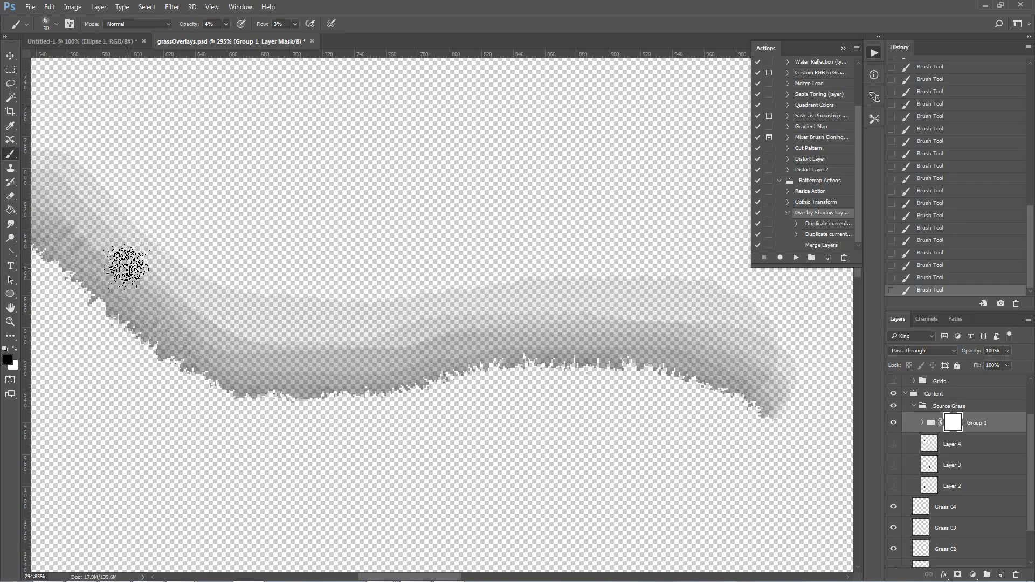
{"action": "left_click_drag", "start_coordinate": [442, 578], "coordinate": [428, 577]}
{"action": "mouse_move", "coordinate": [82, 128]}
{"action": "left_mouse_down"}
{"action": "mouse_move", "coordinate": [164, 246]}
{"action": "mouse_move", "coordinate": [107, 173]}
{"action": "mouse_move", "coordinate": [156, 230]}
{"action": "mouse_move", "coordinate": [128, 156]}
{"action": "mouse_move", "coordinate": [135, 187]}
{"action": "mouse_move", "coordinate": [109, 157]}
{"action": "mouse_move", "coordinate": [133, 223]}
{"action": "mouse_move", "coordinate": [152, 251]}
{"action": "mouse_move", "coordinate": [146, 227]}
{"action": "mouse_move", "coordinate": [156, 221]}
{"action": "mouse_move", "coordinate": [193, 281]}
{"action": "mouse_move", "coordinate": [131, 149]}
{"action": "mouse_move", "coordinate": [100, 126]}
{"action": "mouse_move", "coordinate": [132, 143]}
{"action": "mouse_move", "coordinate": [204, 223]}
{"action": "mouse_move", "coordinate": [197, 208]}
{"action": "mouse_move", "coordinate": [277, 272]}
{"action": "mouse_move", "coordinate": [358, 296]}
{"action": "mouse_move", "coordinate": [403, 284]}
{"action": "mouse_move", "coordinate": [322, 290]}
{"action": "mouse_move", "coordinate": [223, 228]}
{"action": "mouse_move", "coordinate": [274, 283]}
{"action": "mouse_move", "coordinate": [147, 176]}
{"action": "mouse_move", "coordinate": [414, 309]}
{"action": "mouse_move", "coordinate": [665, 272]}
{"action": "mouse_move", "coordinate": [796, 284]}
{"action": "mouse_move", "coordinate": [201, 283]}
{"action": "mouse_move", "coordinate": [98, 190]}
{"action": "mouse_move", "coordinate": [401, 320]}
{"action": "mouse_move", "coordinate": [757, 397]}
{"action": "left_mouse_up"}
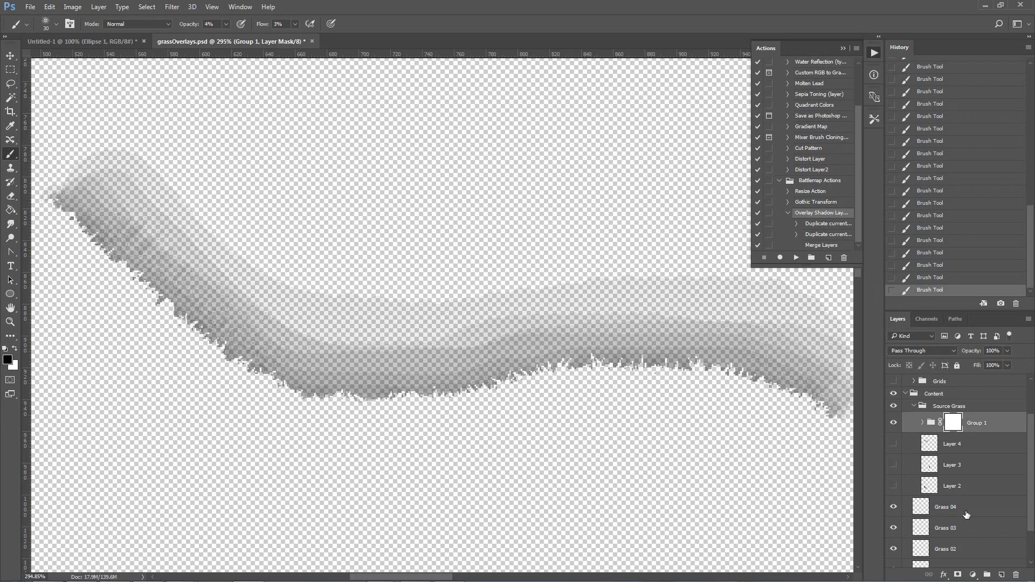
Show the Grass background layer and view the masked shadow at 100% zoom
{"action": "scroll", "coordinate": [959, 534], "scroll_direction": "down", "scroll_amount": 2}
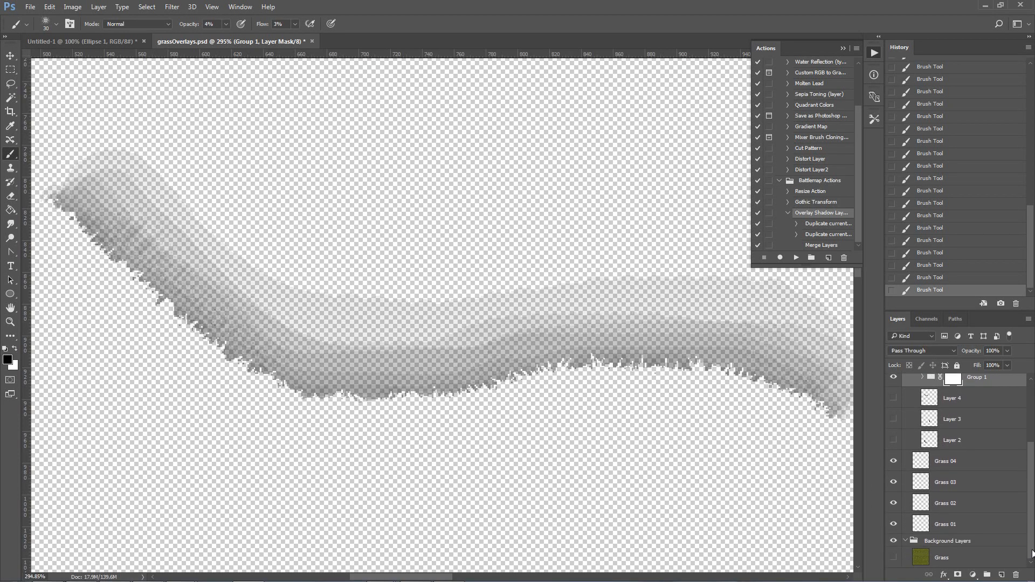
{"action": "left_click", "coordinate": [893, 558]}
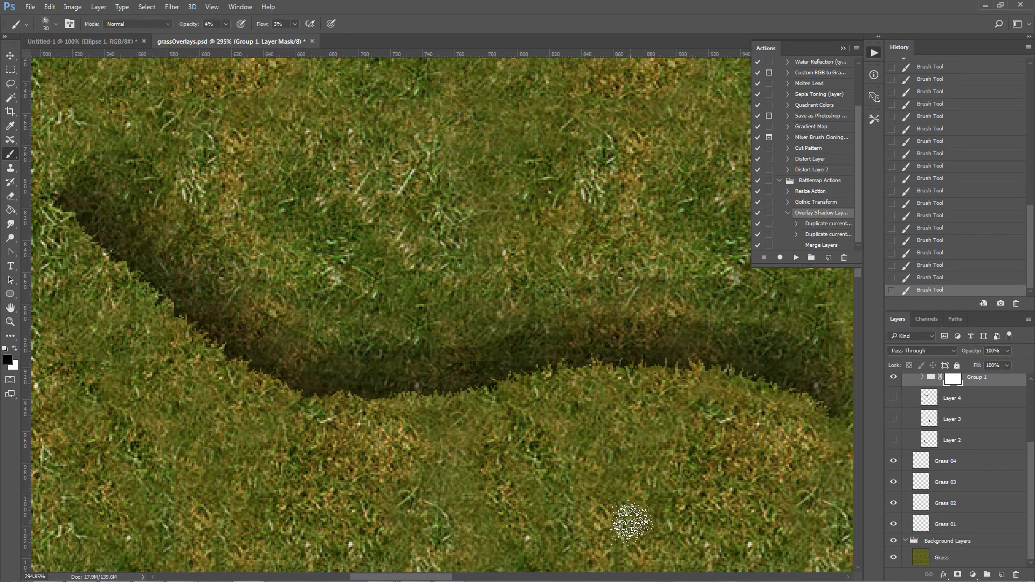
{"action": "double_click", "coordinate": [11, 323]}
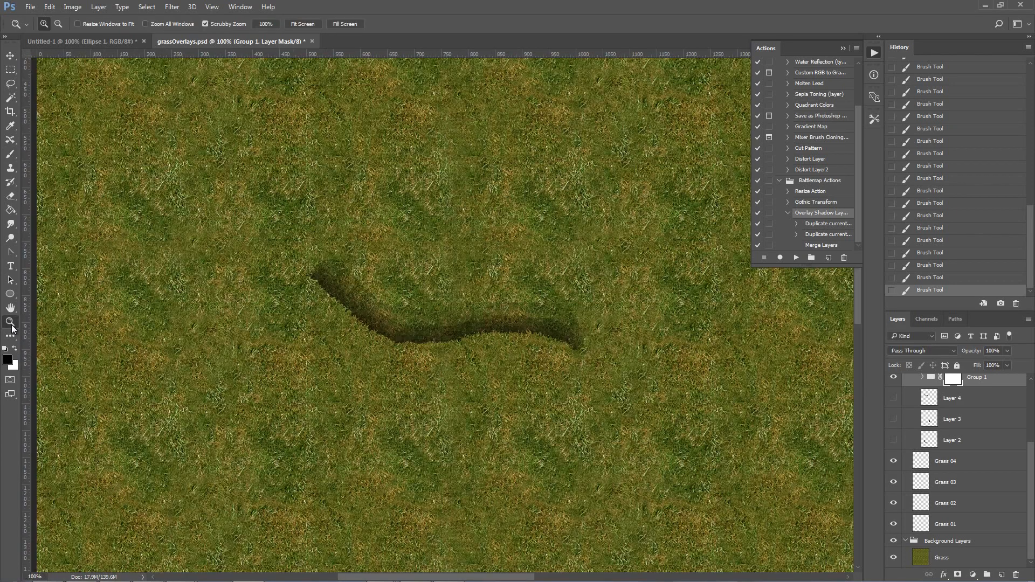
Move the Group 1 shadow with Free Transform to just above the existing grass edge overlays
{"action": "scroll", "coordinate": [330, 370], "scroll_direction": "down", "scroll_amount": 5}
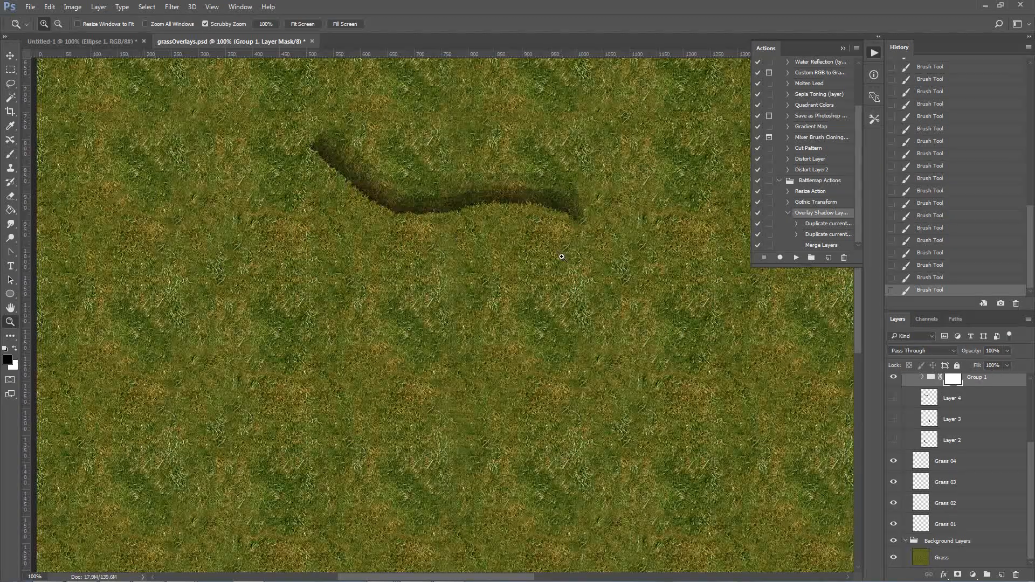
{"action": "left_click", "coordinate": [931, 379]}
{"action": "key", "text": "ctrl+t"}
{"action": "mouse_move", "coordinate": [547, 154]}
{"action": "left_mouse_down"}
{"action": "mouse_move", "coordinate": [544, 464]}
{"action": "mouse_move", "coordinate": [541, 187]}
{"action": "mouse_move", "coordinate": [496, 209]}
{"action": "mouse_move", "coordinate": [499, 190]}
{"action": "left_mouse_up"}
{"action": "key", "text": "Return"}
{"action": "key", "text": "z"}
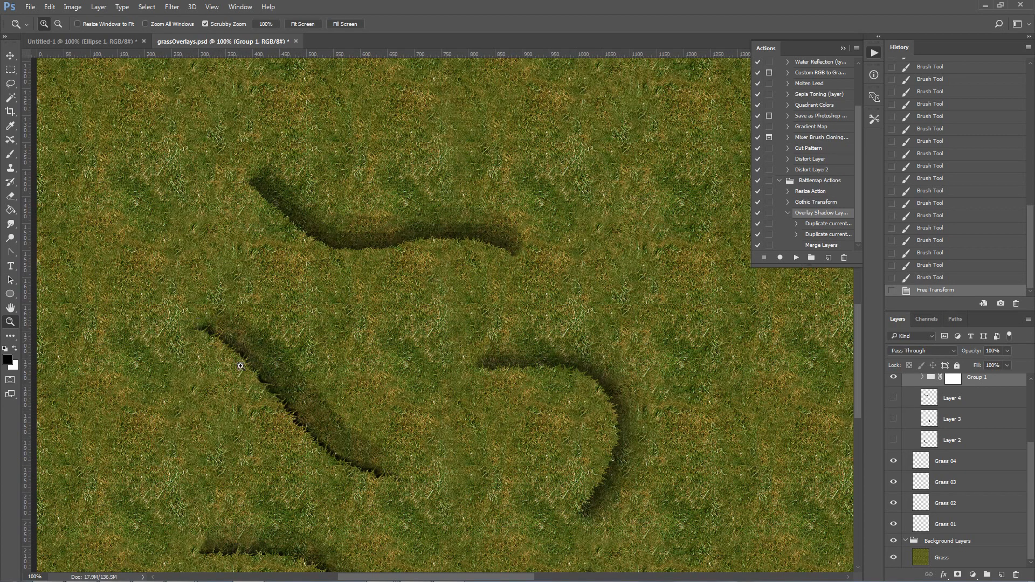
Expand Group 1 and run the Overlay Shadow action on Layer 5 copy 2 to darken the shadow
{"action": "left_click", "coordinate": [922, 377]}
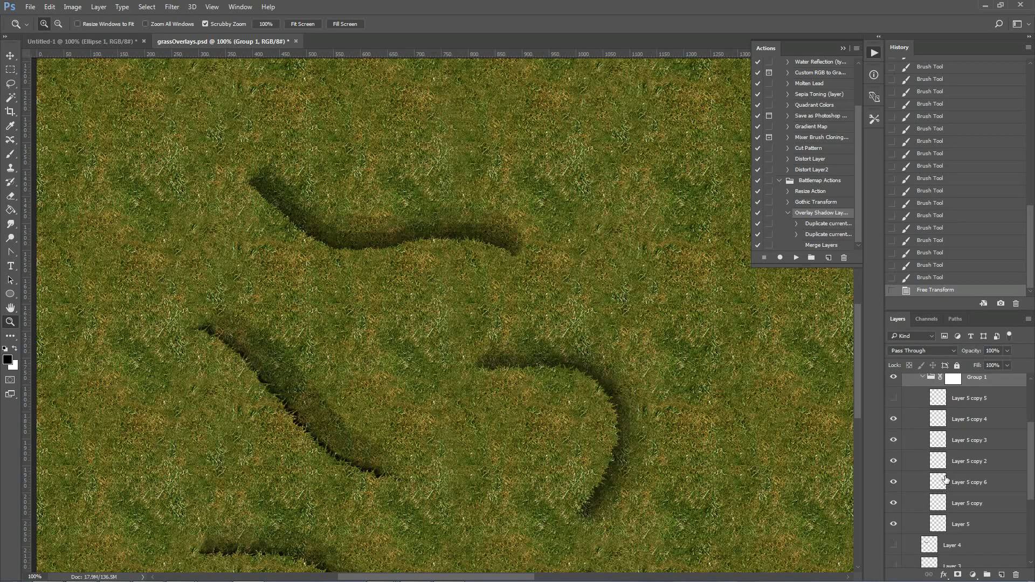
{"action": "left_click", "coordinate": [946, 468]}
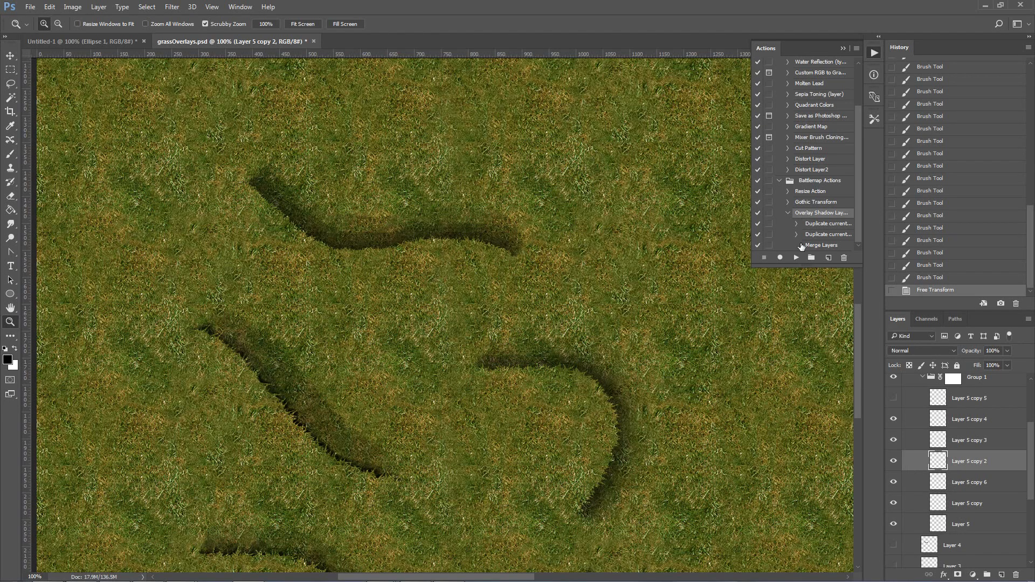
{"action": "left_click", "coordinate": [797, 258]}
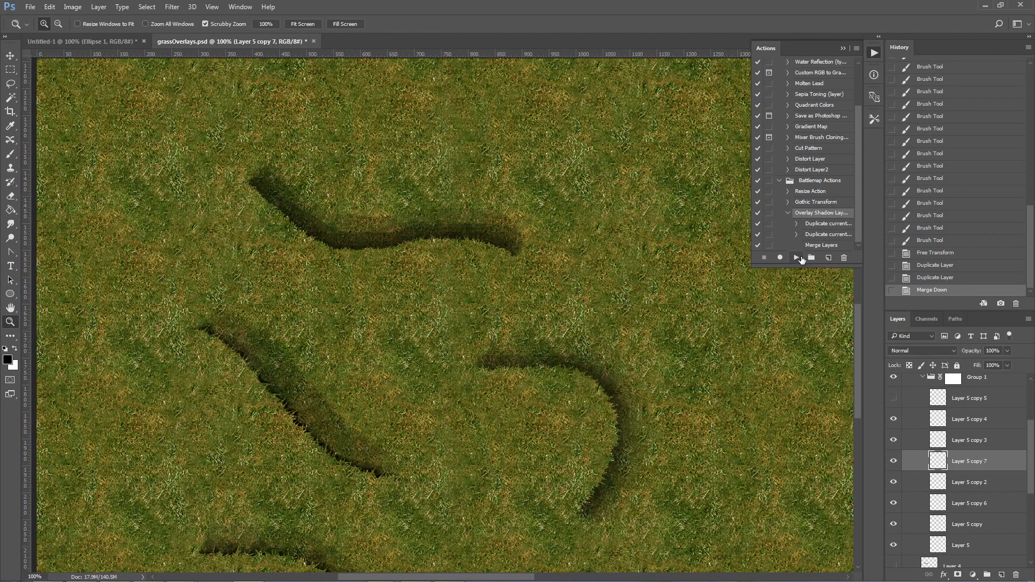
Collapse Group 1 and merge the whole group into a single layer that keeps its mask
{"action": "scroll", "coordinate": [944, 409], "scroll_direction": "up", "scroll_amount": 3}
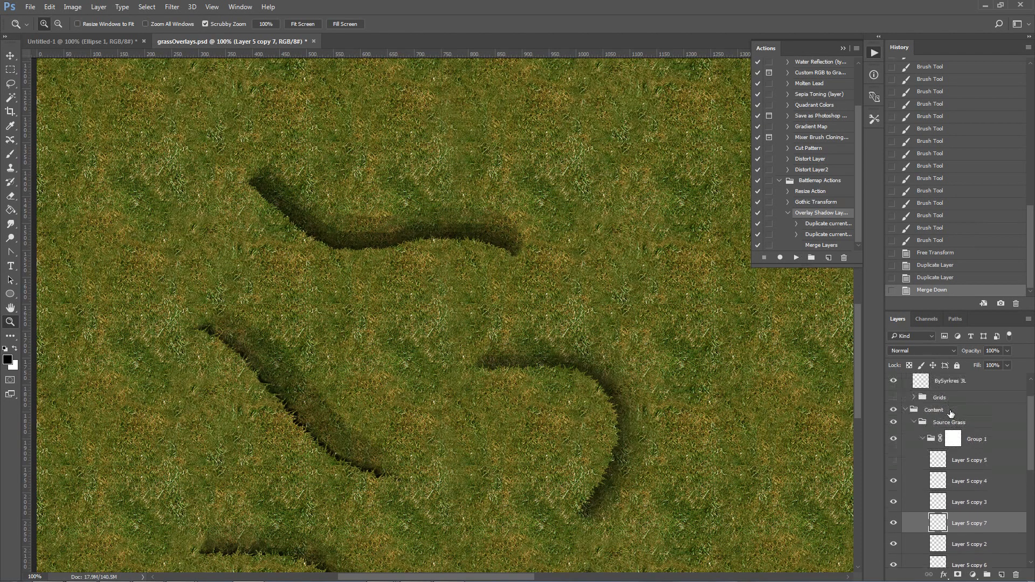
{"action": "left_click", "coordinate": [930, 439]}
{"action": "left_click", "coordinate": [922, 439]}
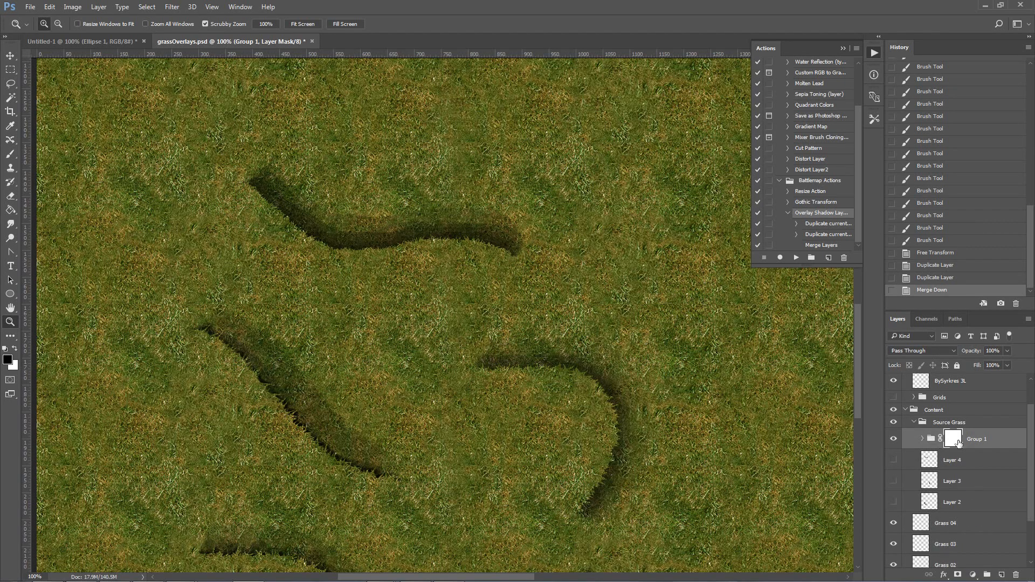
{"action": "right_click", "coordinate": [1011, 443]}
{"action": "left_click", "coordinate": [917, 465]}
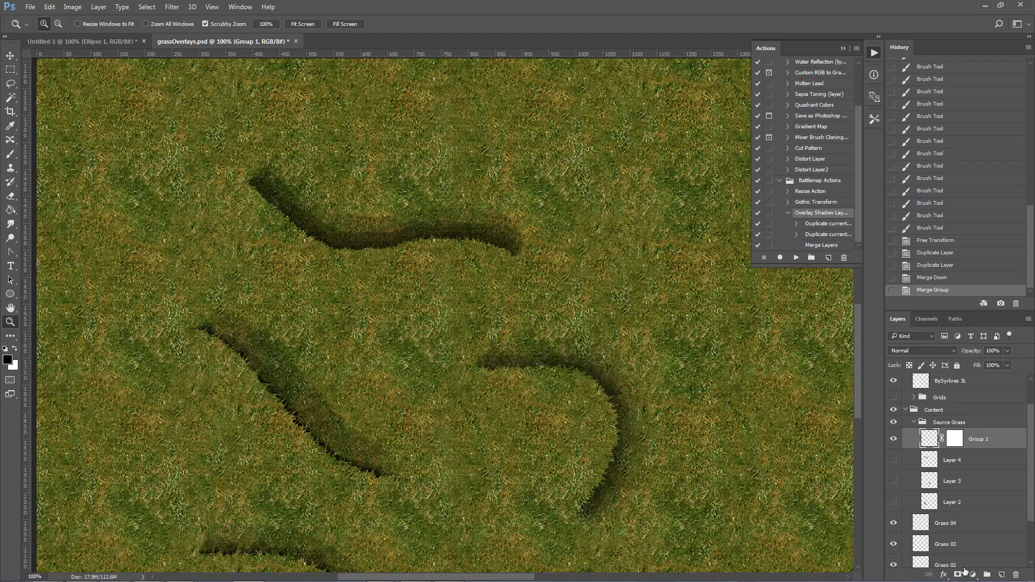
Add an empty layer above Group 1 and merge it down, applying the layer mask, then compare the result with the shadow hidden and shown
{"action": "left_click", "coordinate": [1000, 575]}
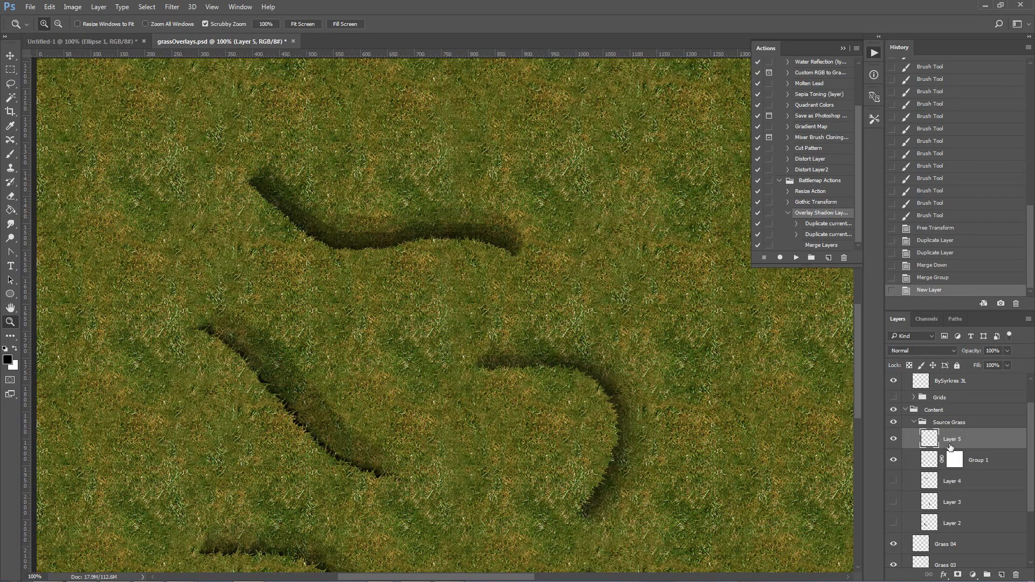
{"action": "key", "text": "ctrl+e"}
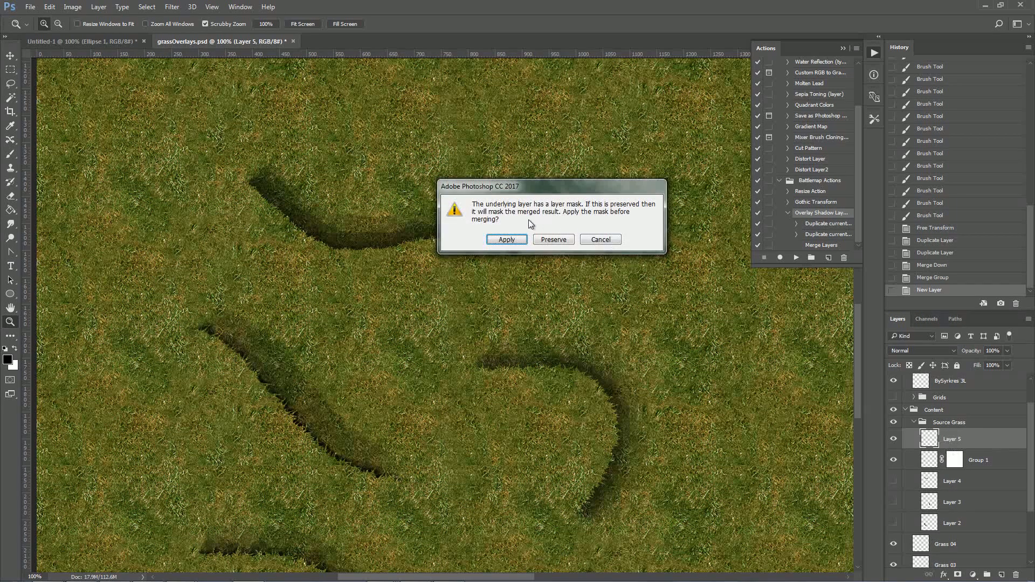
{"action": "left_click", "coordinate": [506, 239]}
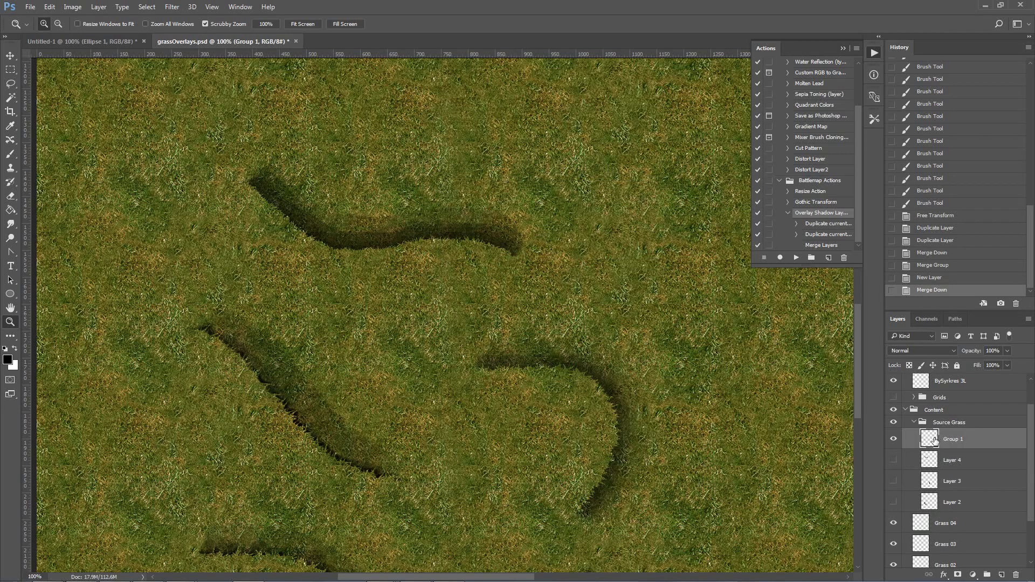
{"action": "left_click", "coordinate": [893, 442]}
{"action": "left_click", "coordinate": [893, 442]}
Move the merged Group 1 shadow down and slightly left, closer to the other grass edge overlays
{"action": "key", "text": "v"}
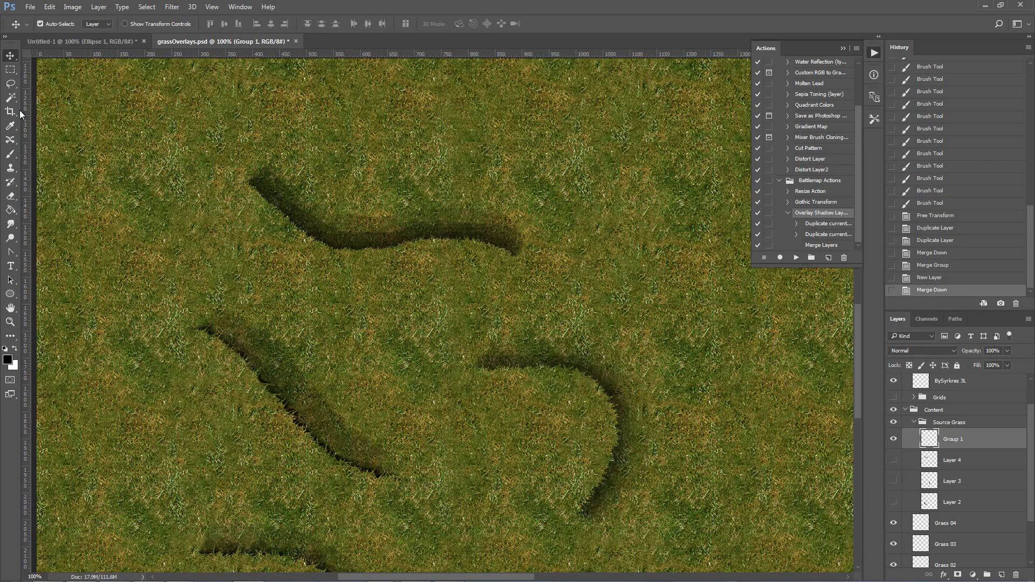
{"action": "left_click_drag", "start_coordinate": [467, 226], "coordinate": [513, 286]}
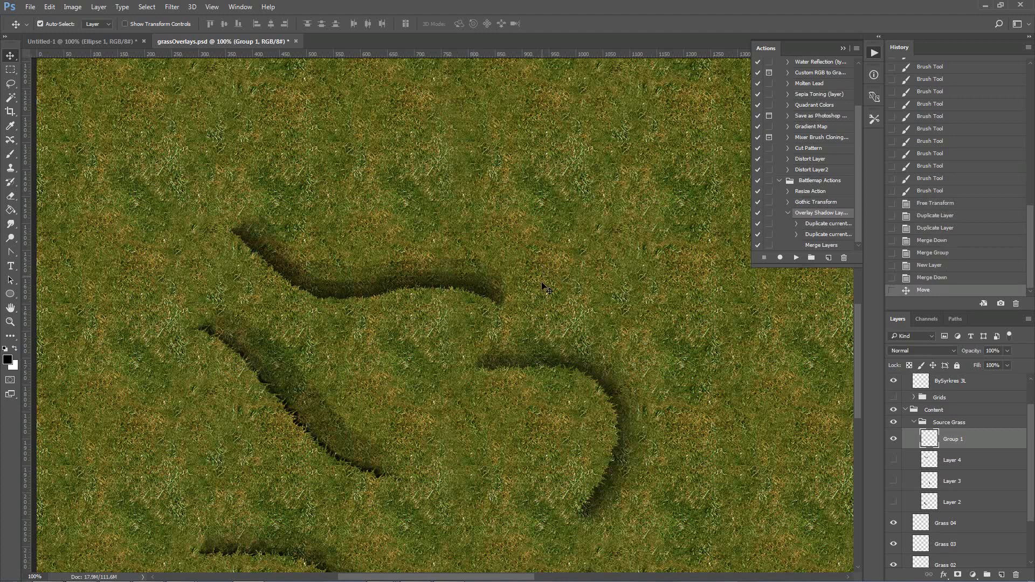
{"action": "left_click", "coordinate": [13, 327]}
{"action": "scroll", "coordinate": [356, 325], "scroll_direction": "down", "scroll_amount": 3}
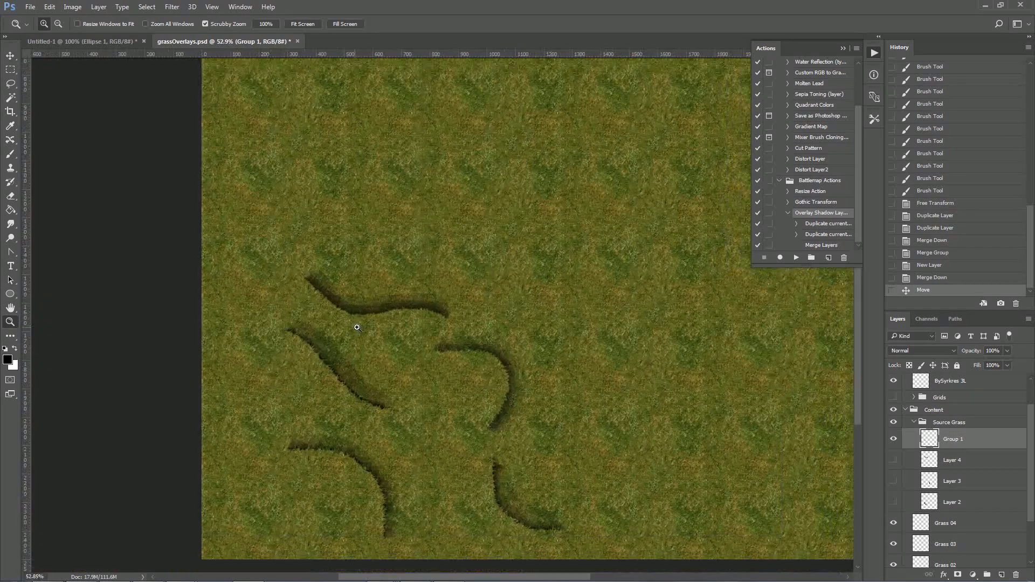